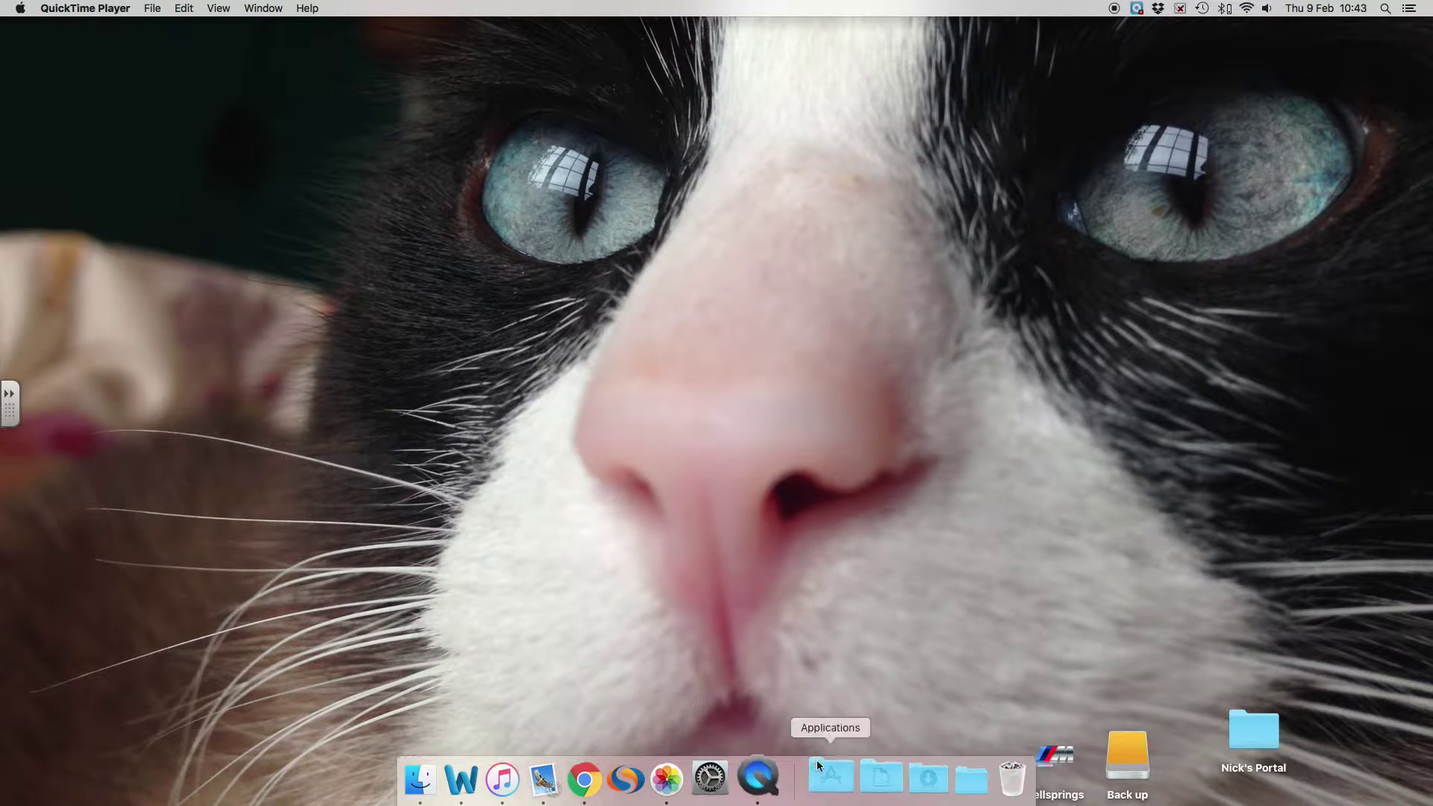
# Show the Applications folder grid from the Dock
pyautogui.click(827, 779)
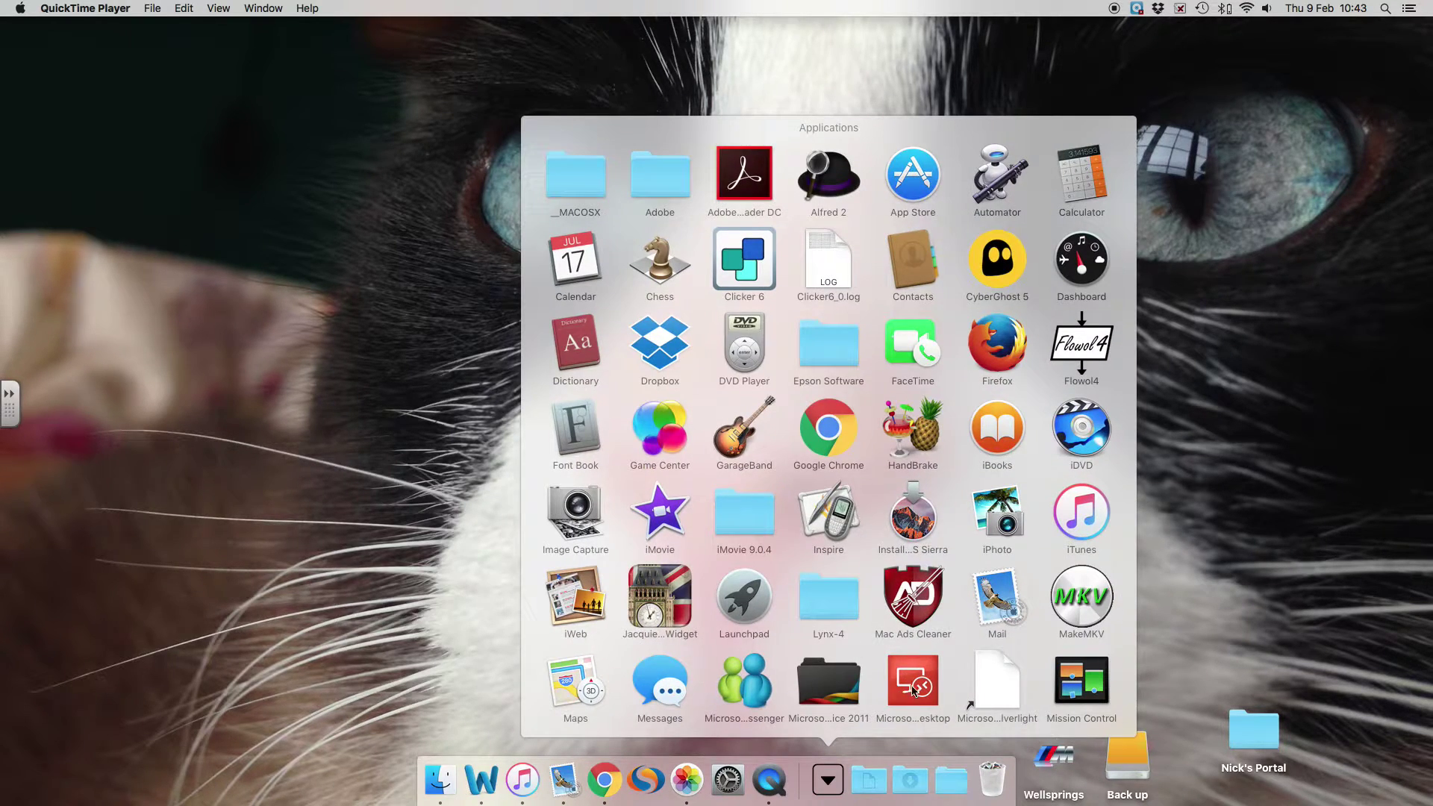
# Delete the 'test folder' entry from the Wellsprings connection's Redirection settings
pyautogui.click(916, 681)
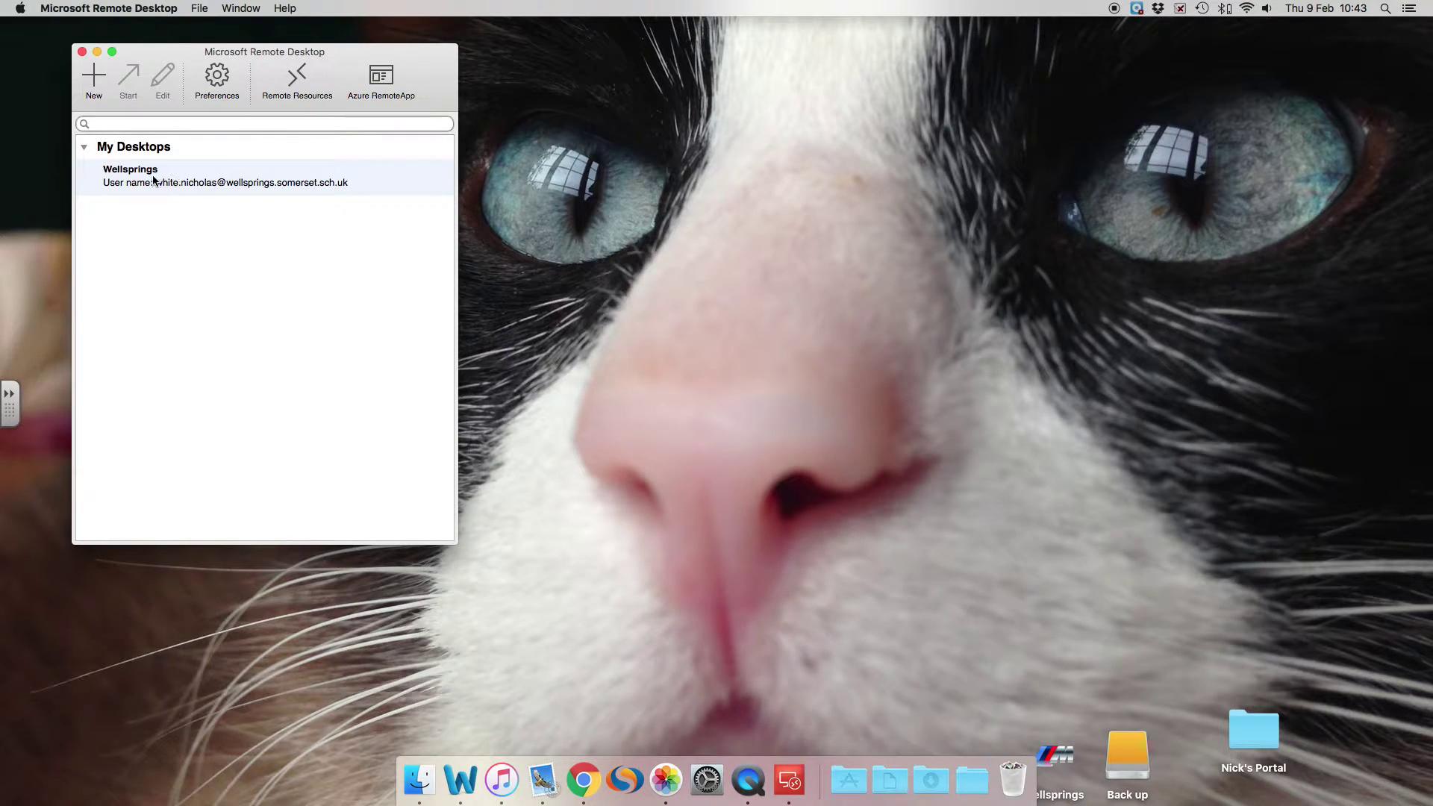
pyautogui.click(153, 181)
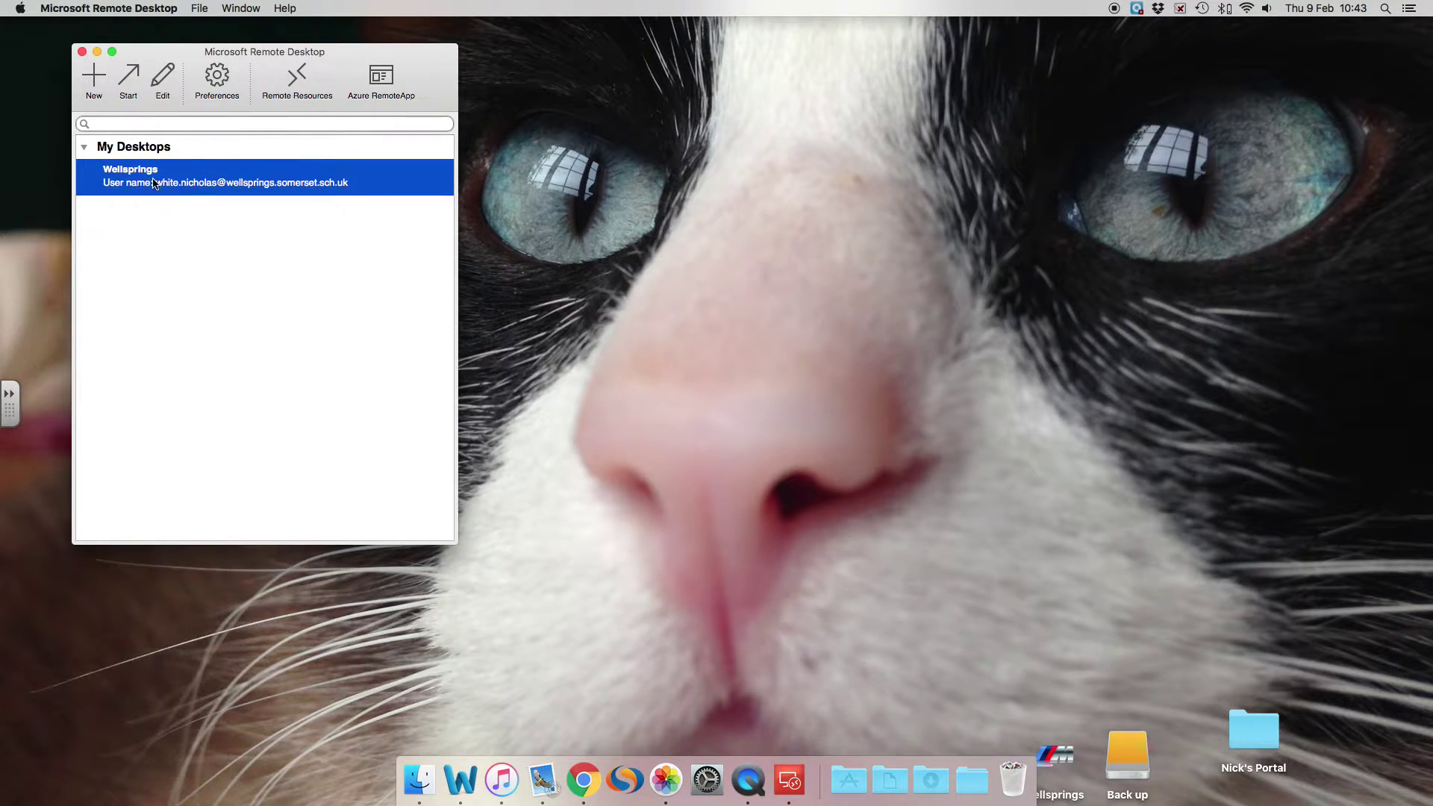
pyautogui.click(163, 83)
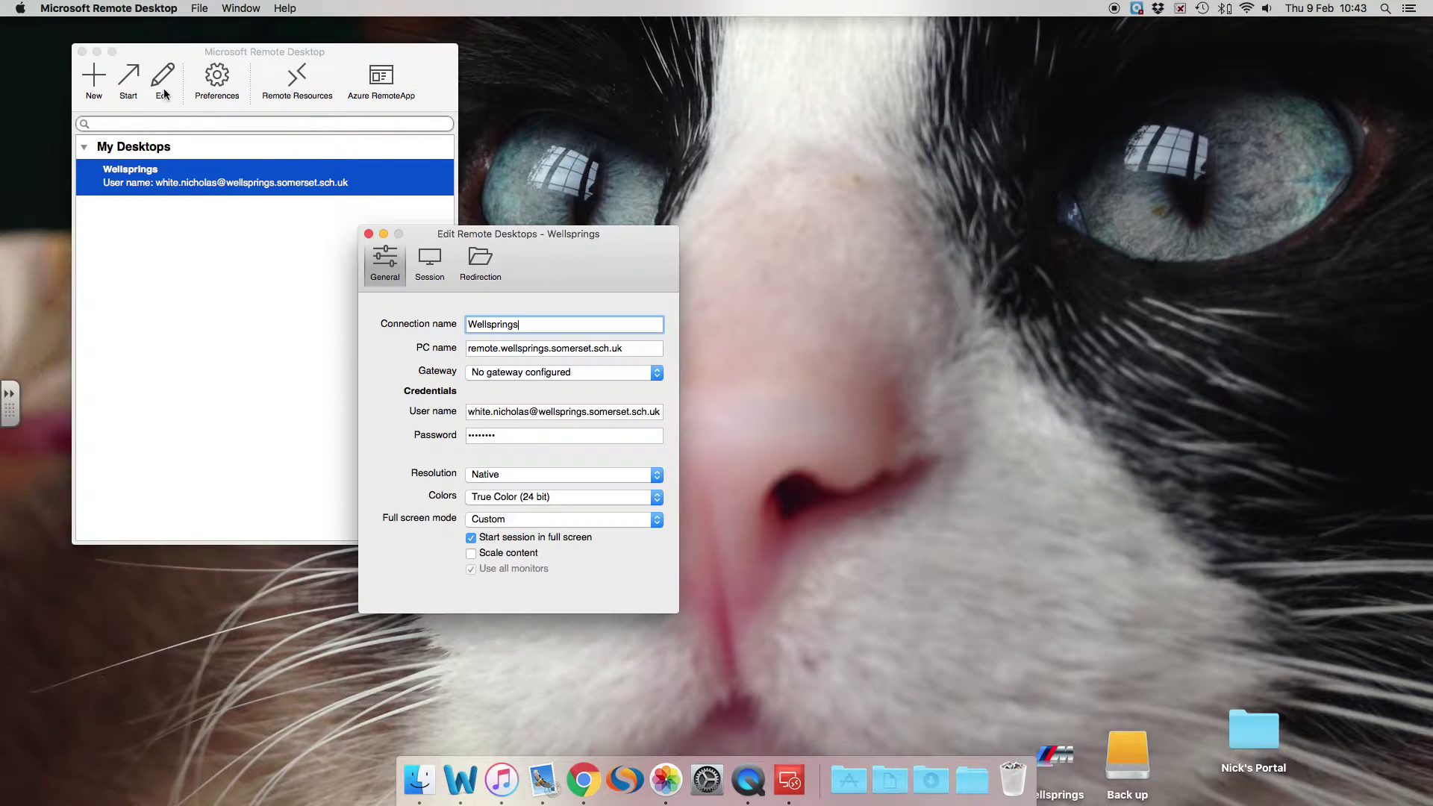
pyautogui.click(482, 266)
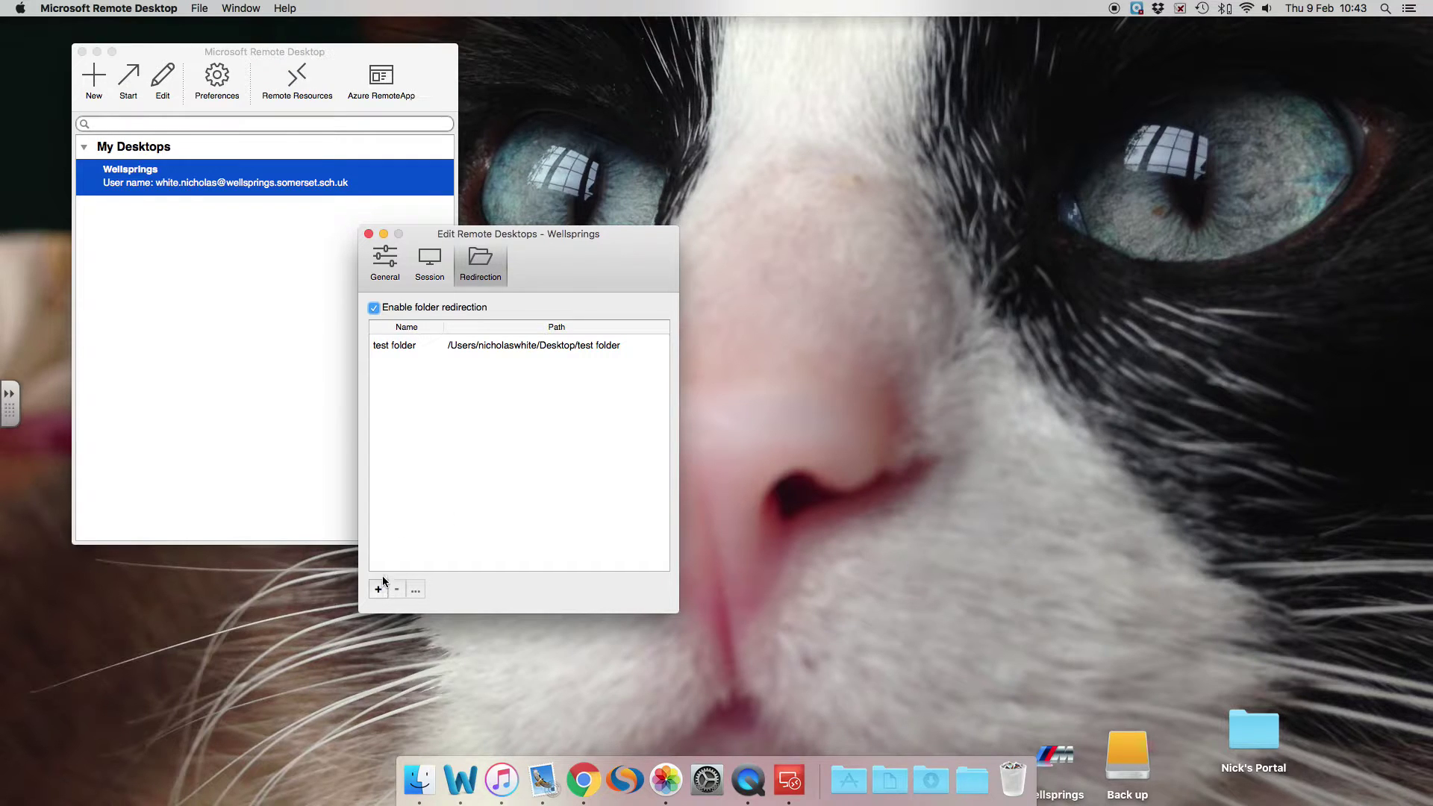
pyautogui.click(413, 350)
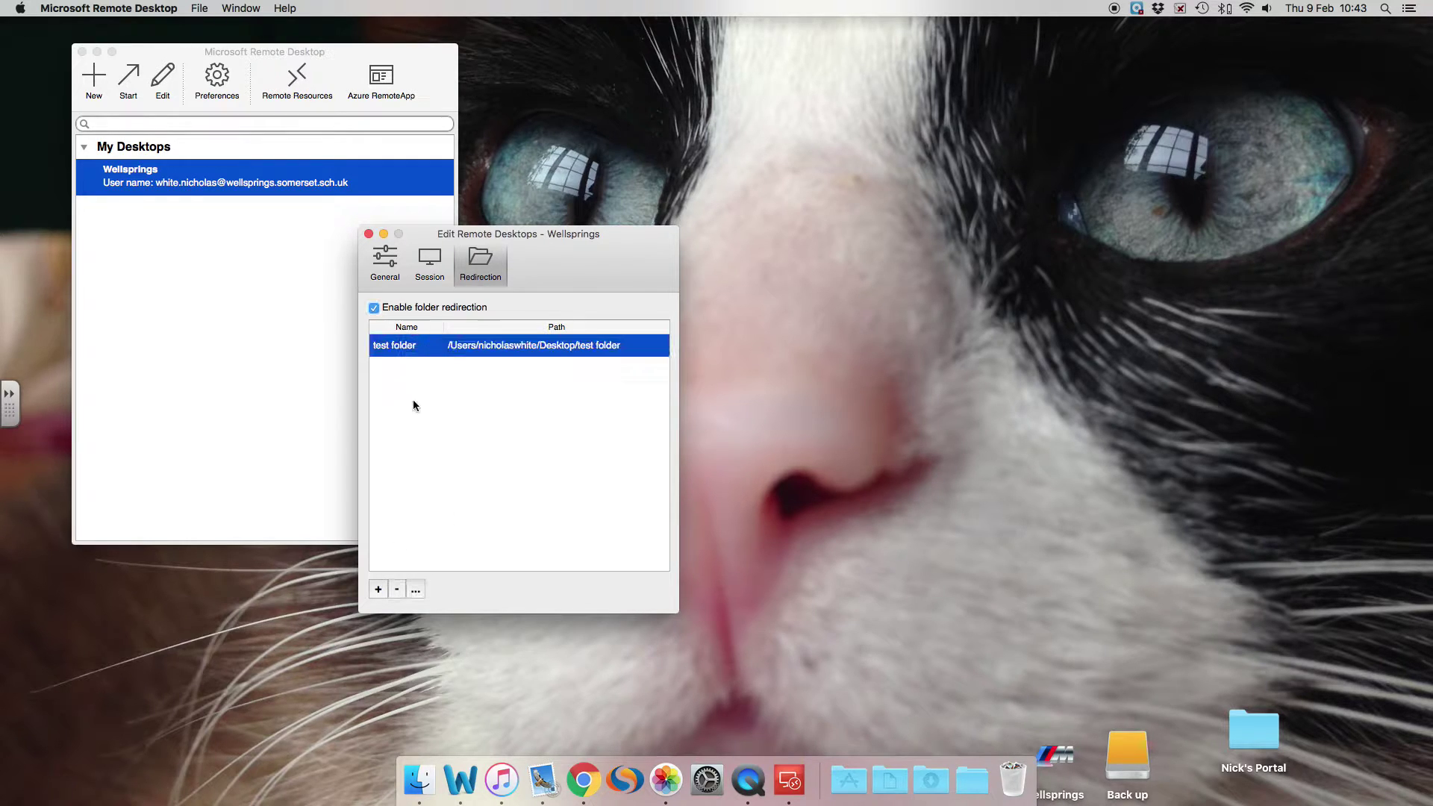
pyautogui.click(397, 590)
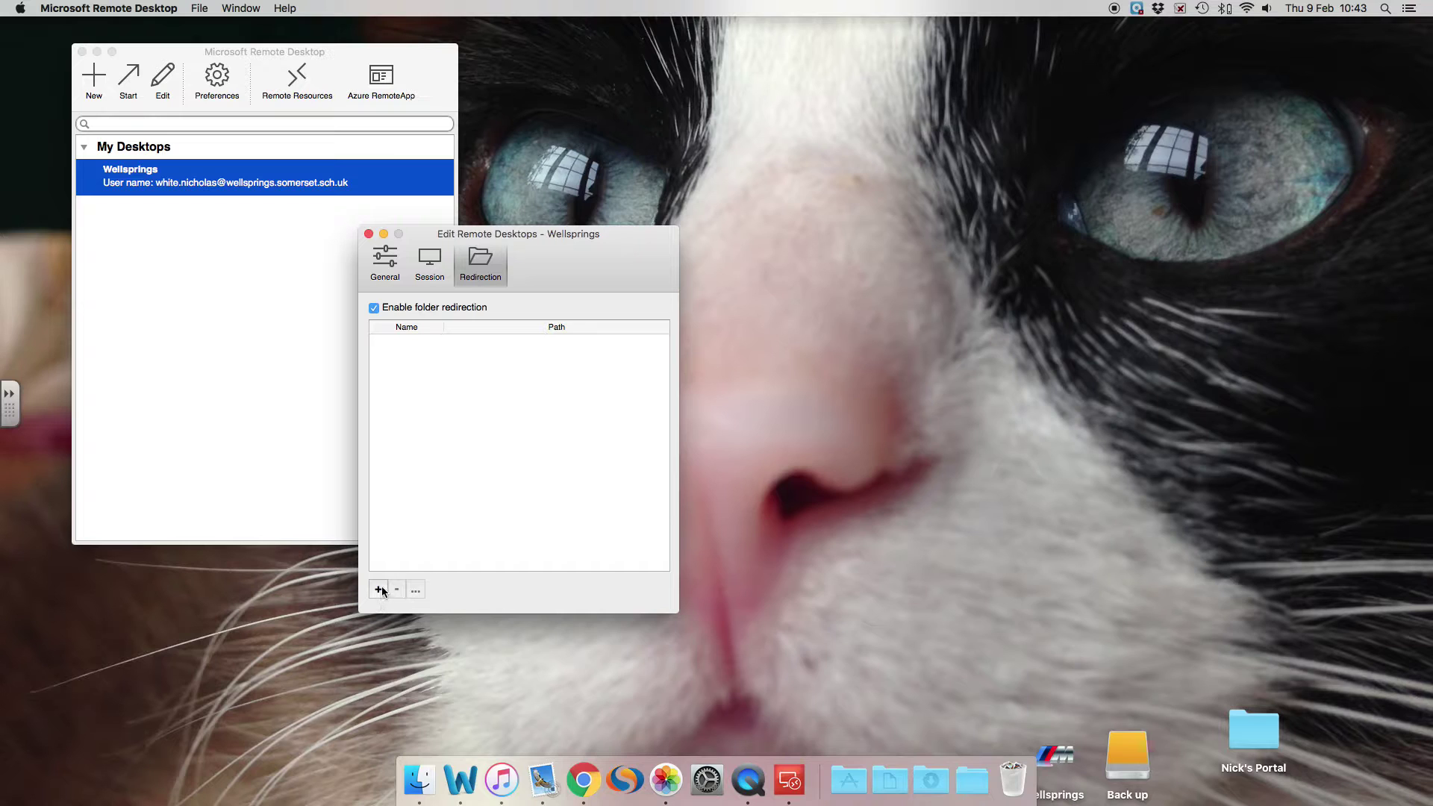
# Add a redirected folder named 'Nick's Port' with path Desktop > Nick's Portal
pyautogui.click(379, 591)
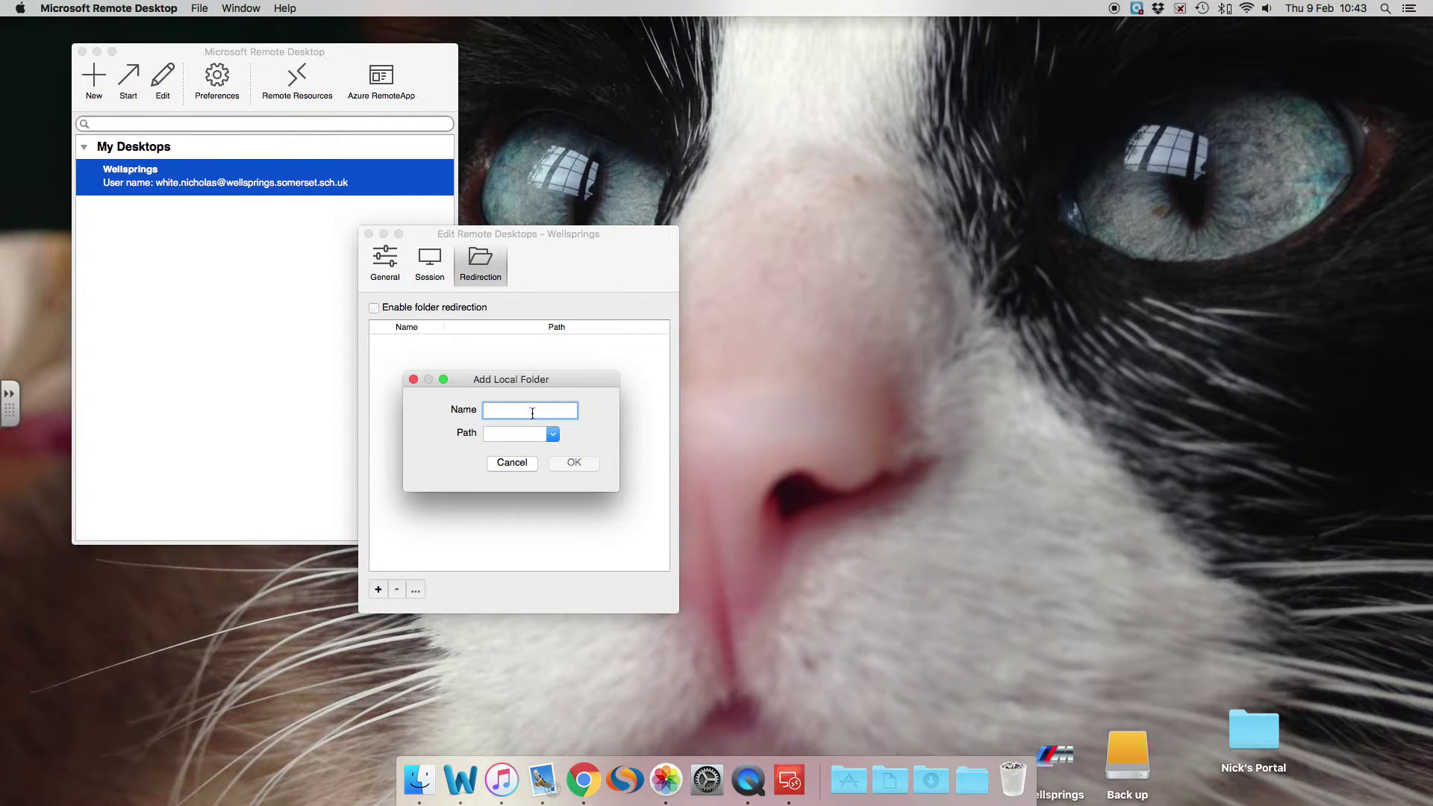
pyautogui.write("Nick's Portal")
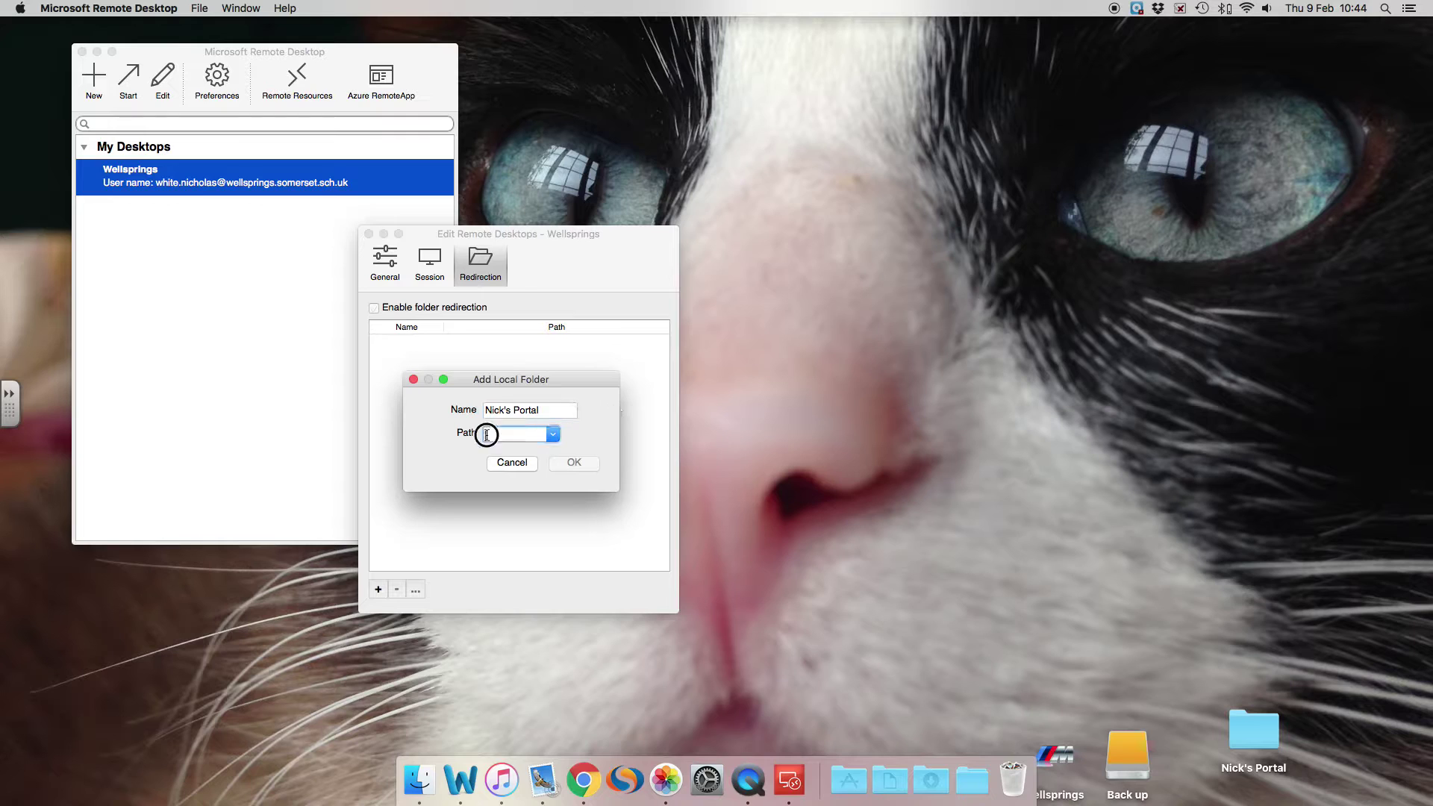
pyautogui.click(552, 435)
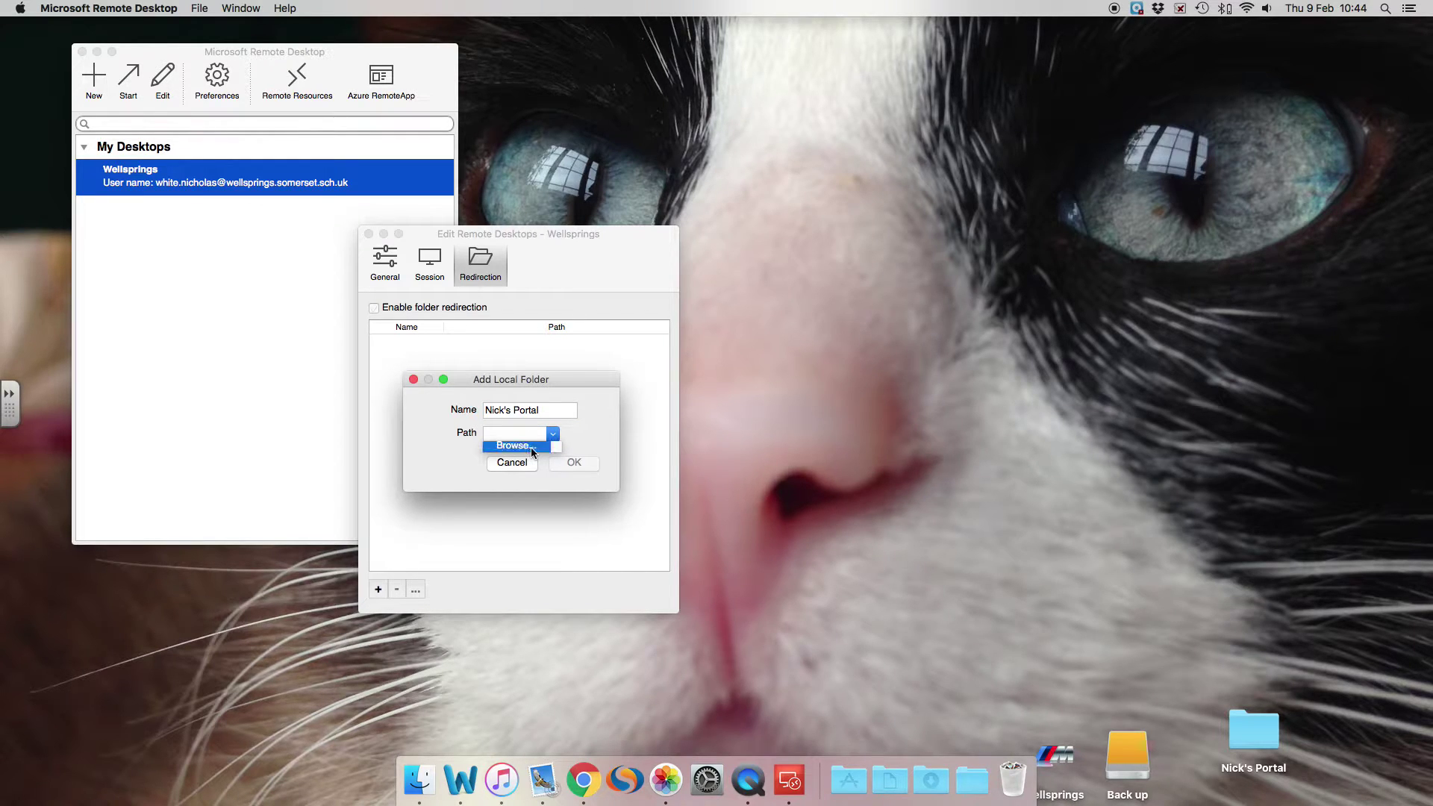
pyautogui.click(523, 446)
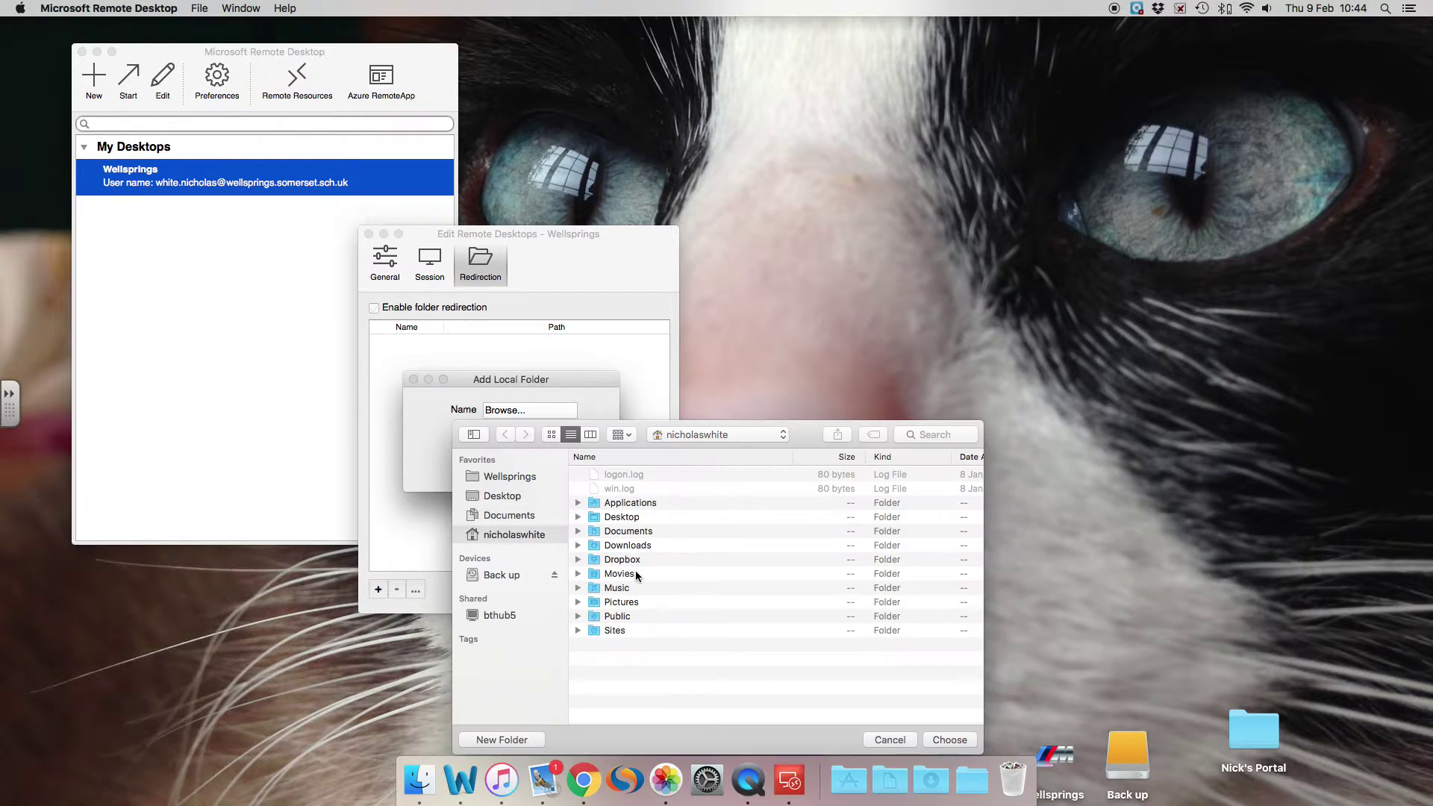
pyautogui.click(502, 495)
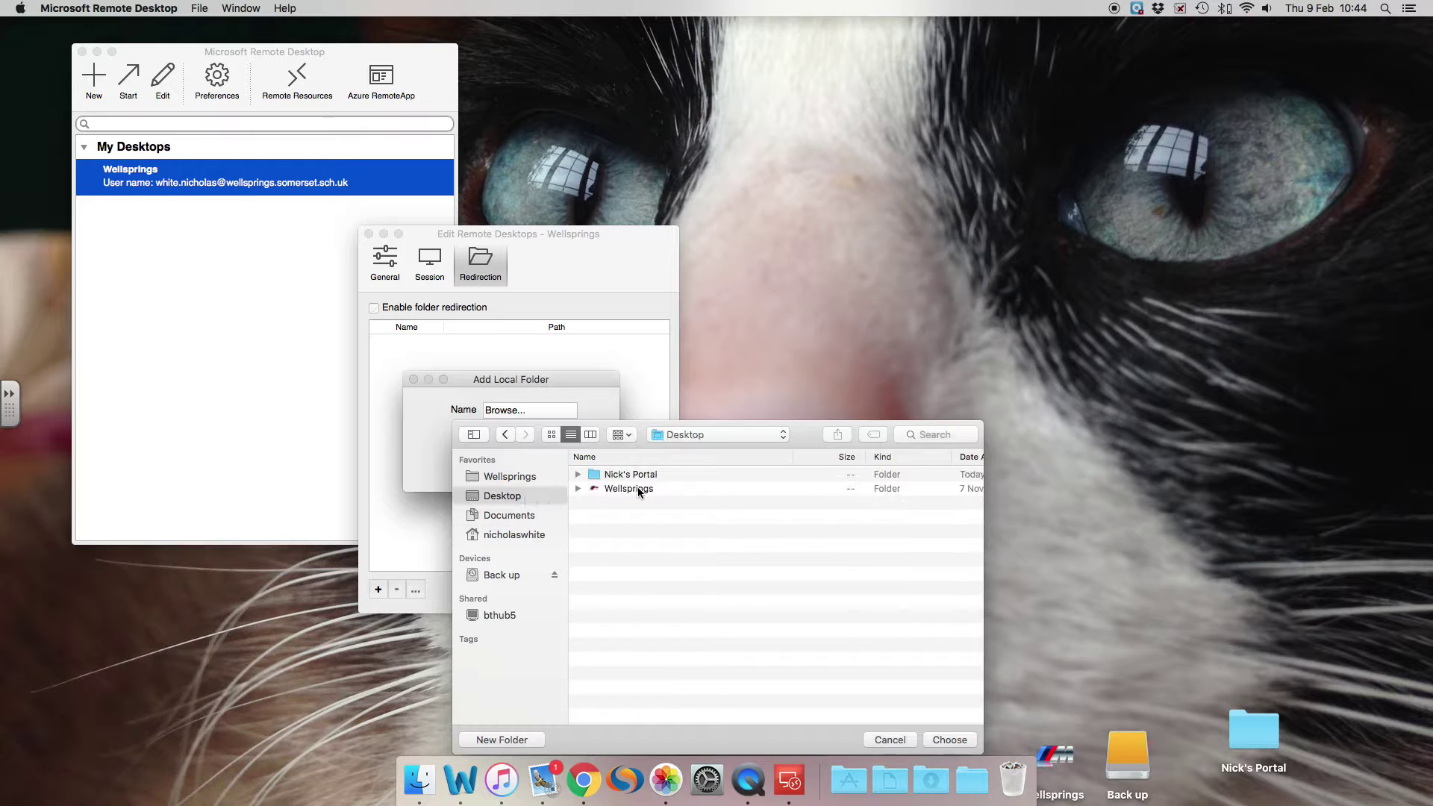
pyautogui.click(631, 476)
pyautogui.click(950, 740)
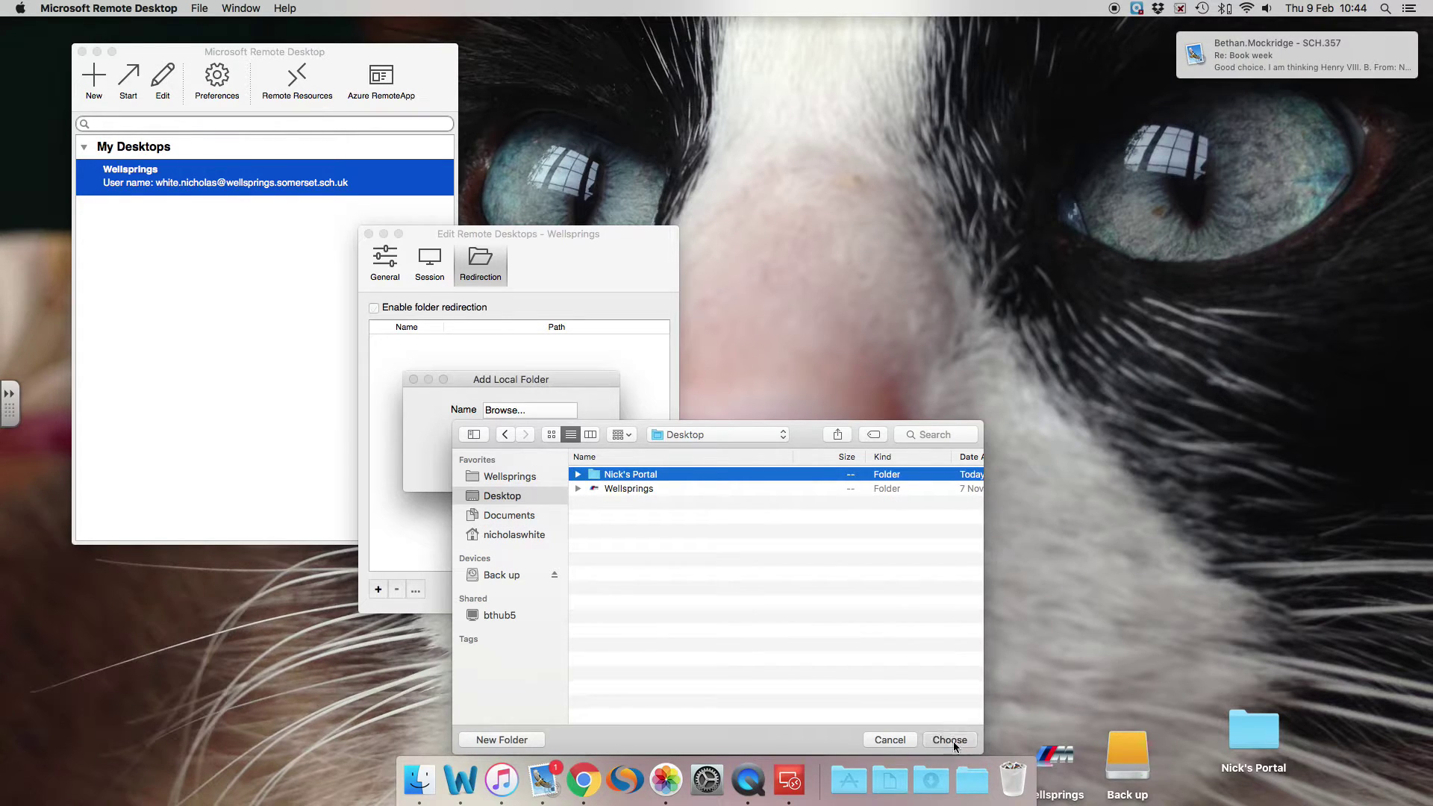
pyautogui.click(571, 461)
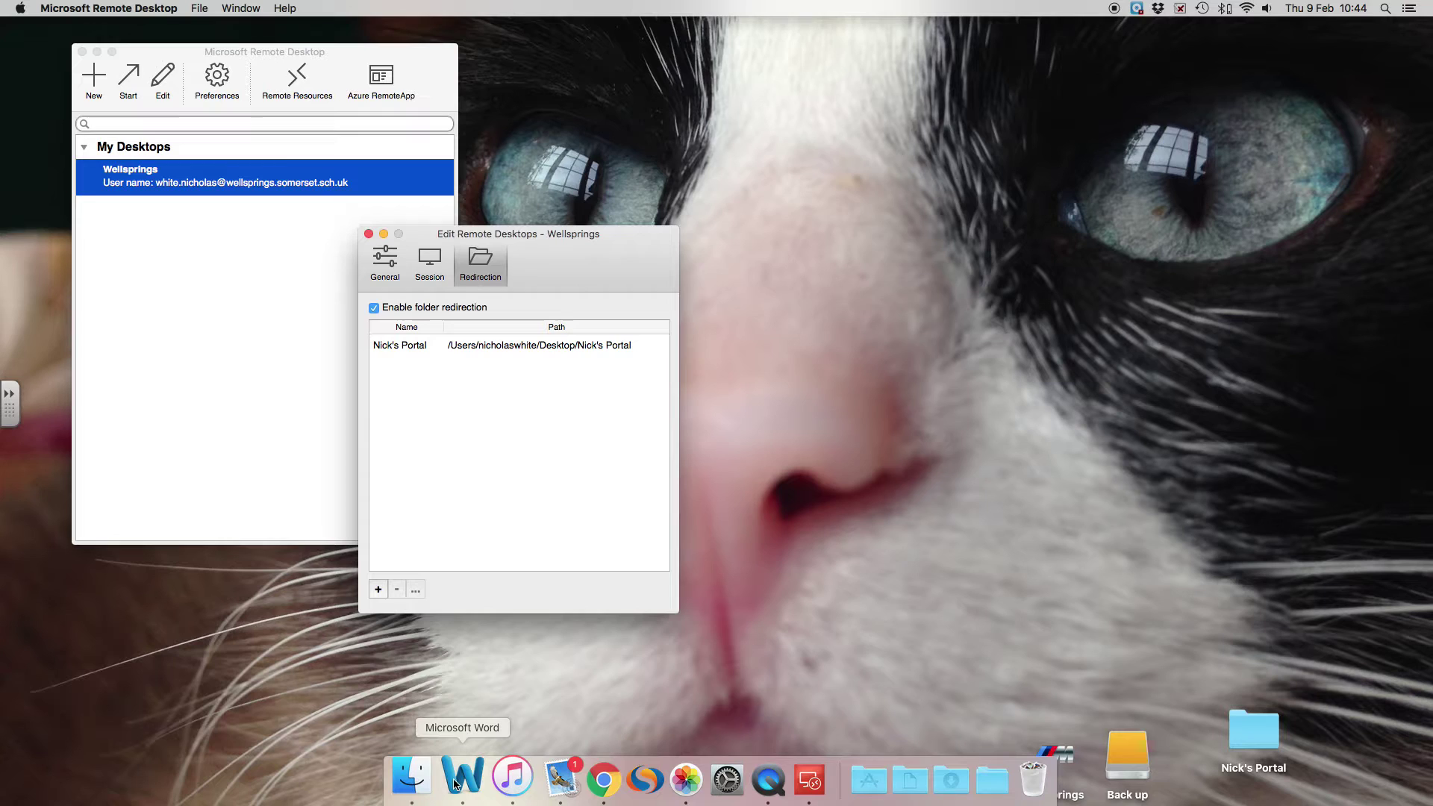
# Play the song 'Hands Up' in iTunes
pyautogui.click(512, 778)
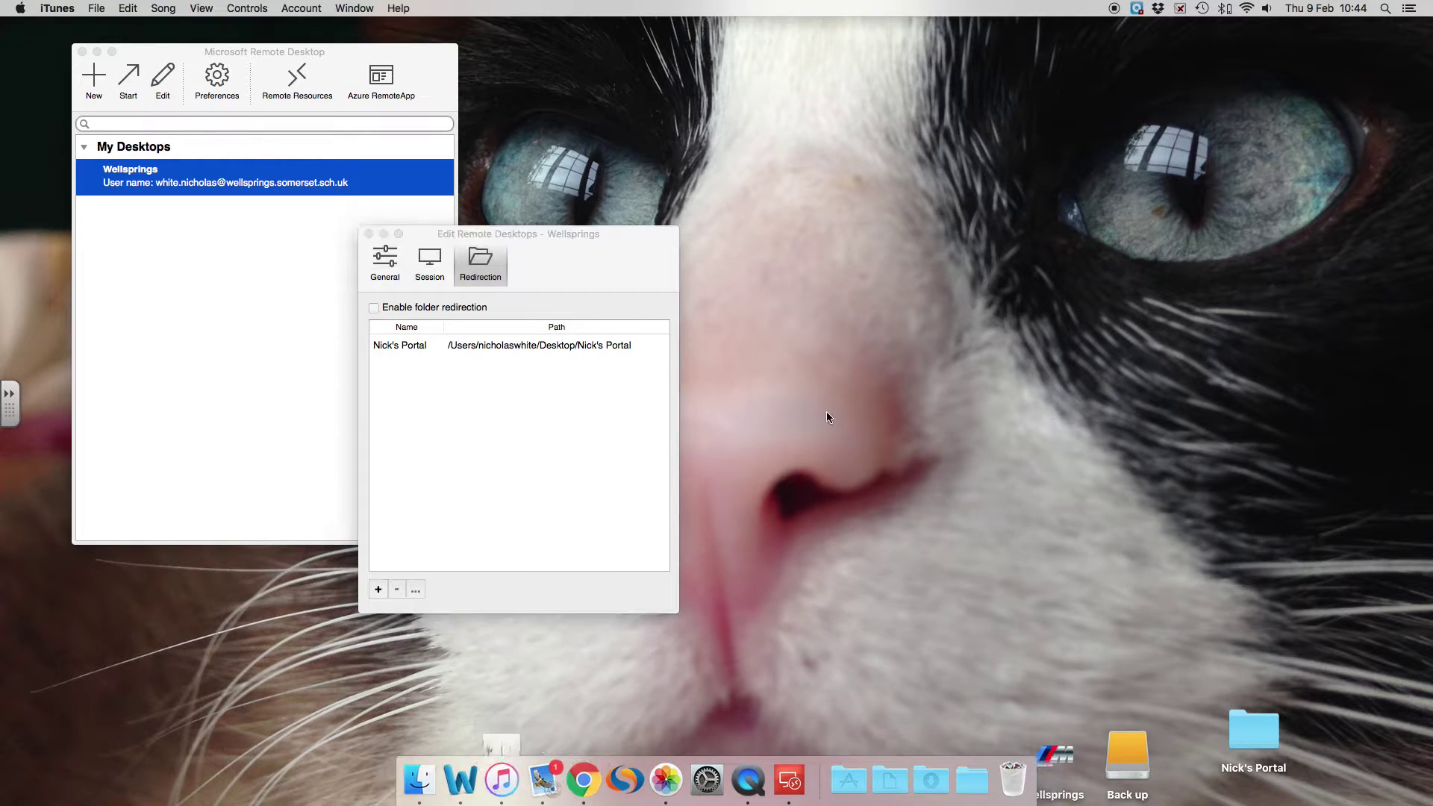
pyautogui.doubleClick(795, 306)
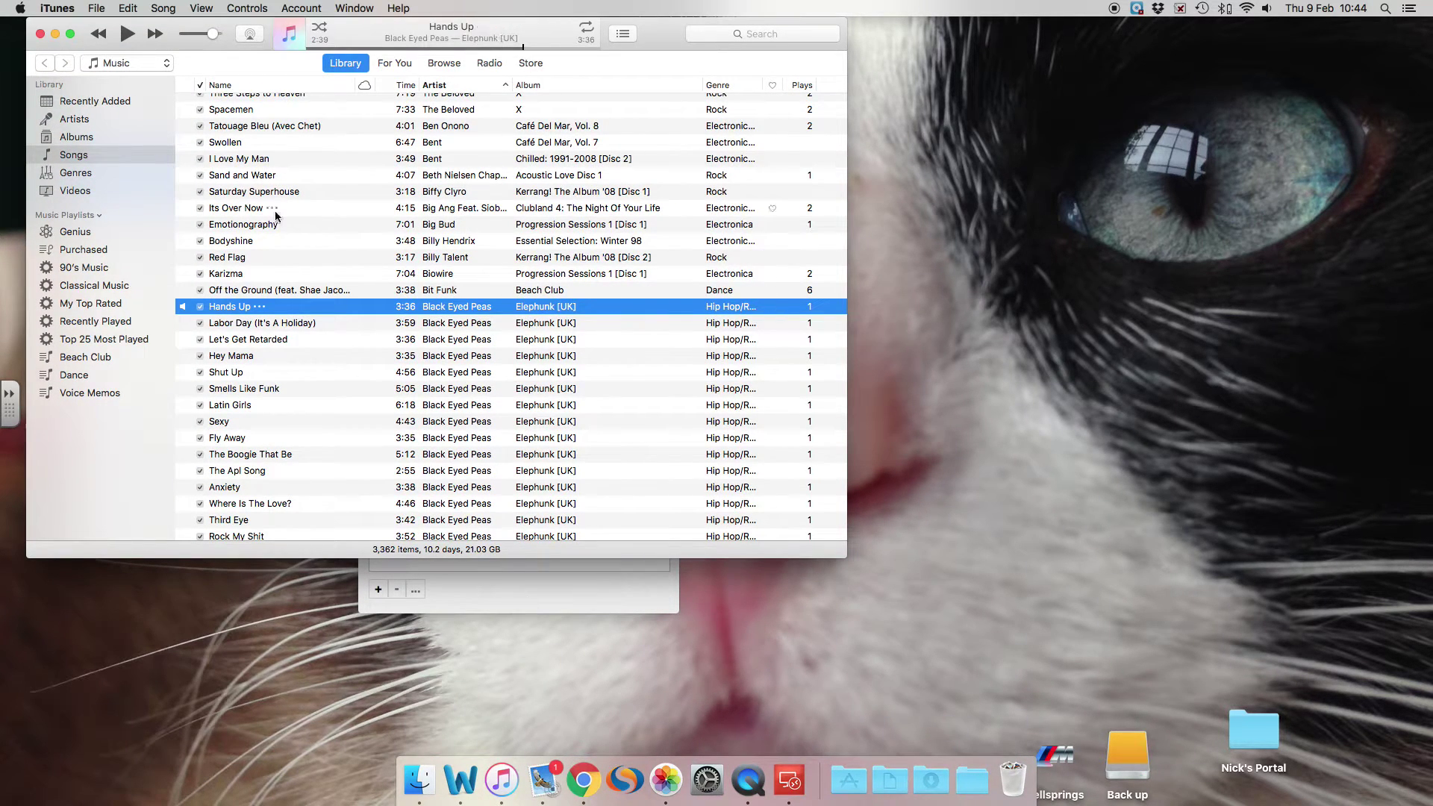
pyautogui.click(55, 33)
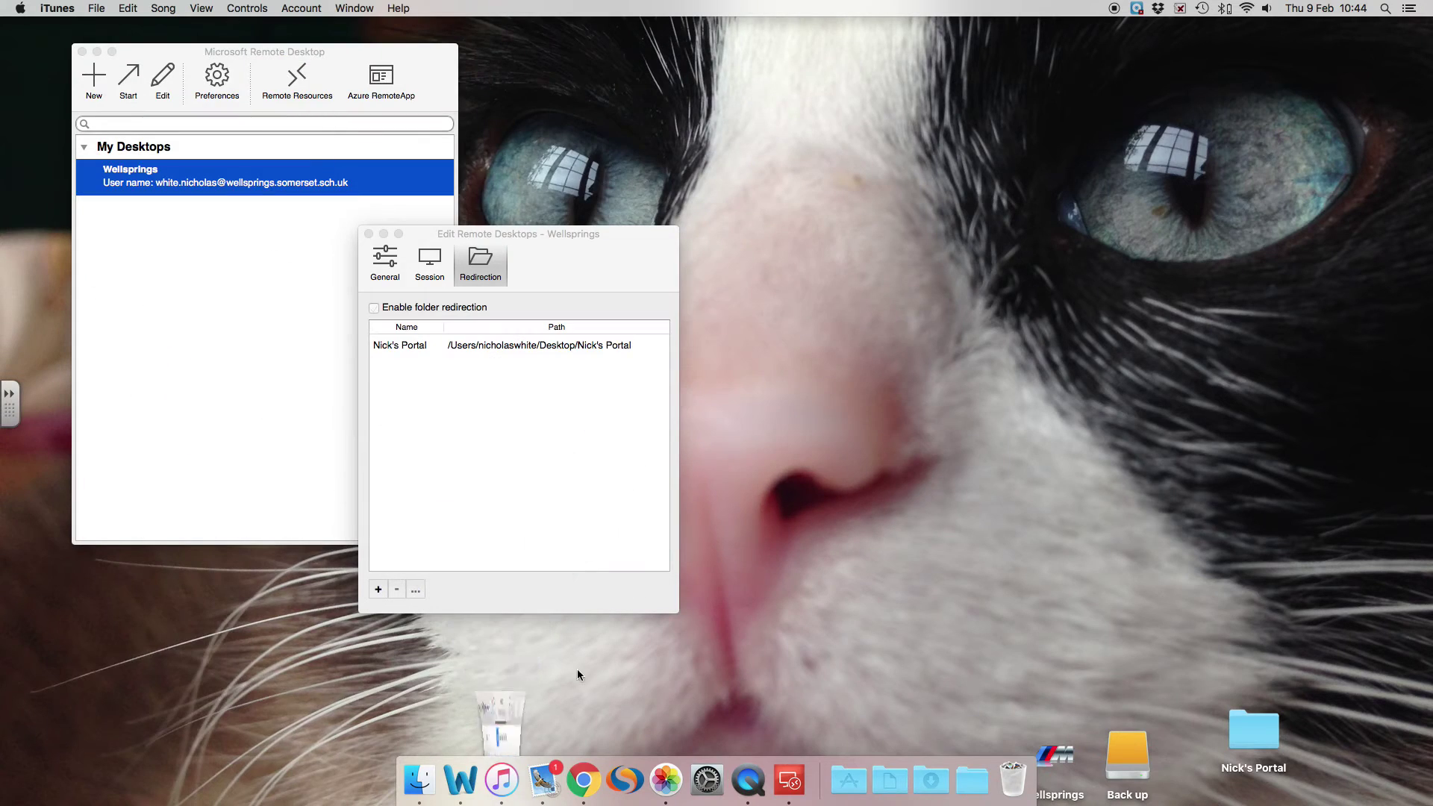
# Copy the cat photo from Photos into the Nick's Portal desktop folder, then minimize Photos
pyautogui.click(666, 778)
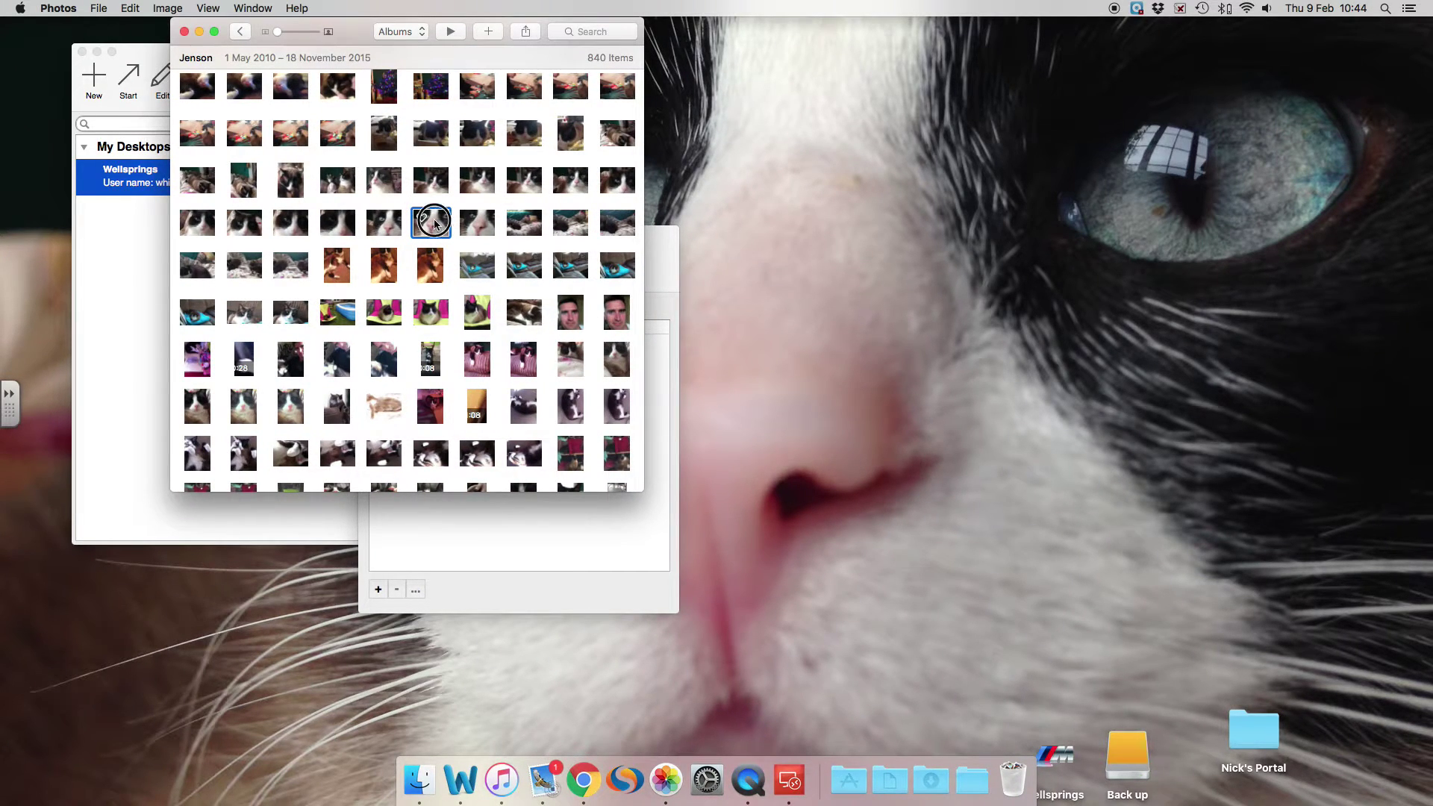
pyautogui.moveTo(433, 218); pyautogui.dragTo(1217, 723)
pyautogui.click(202, 33)
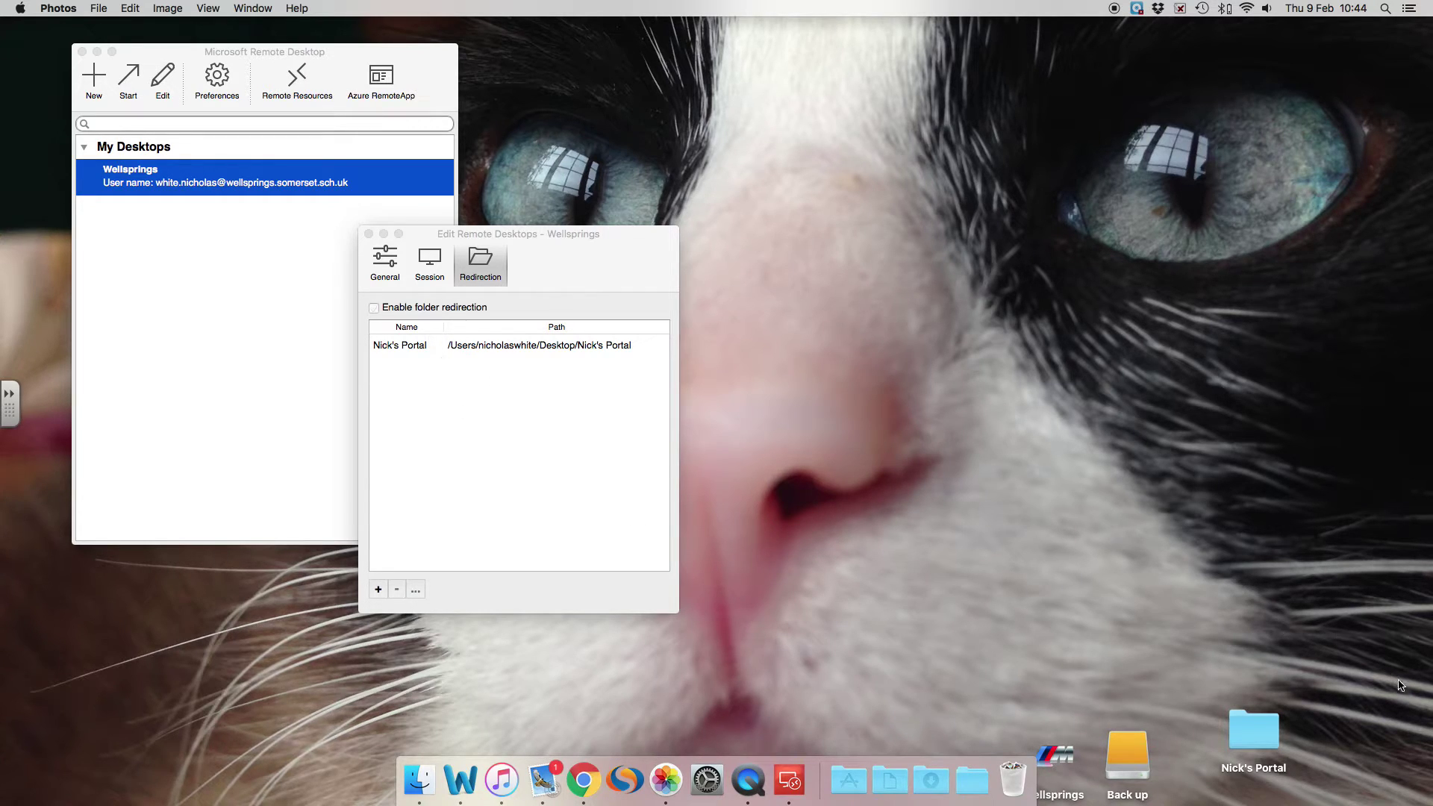
# Start the Wellsprings session and accept the school network usage notice
pyautogui.click(369, 235)
pyautogui.click(252, 246)
pyautogui.click(156, 179)
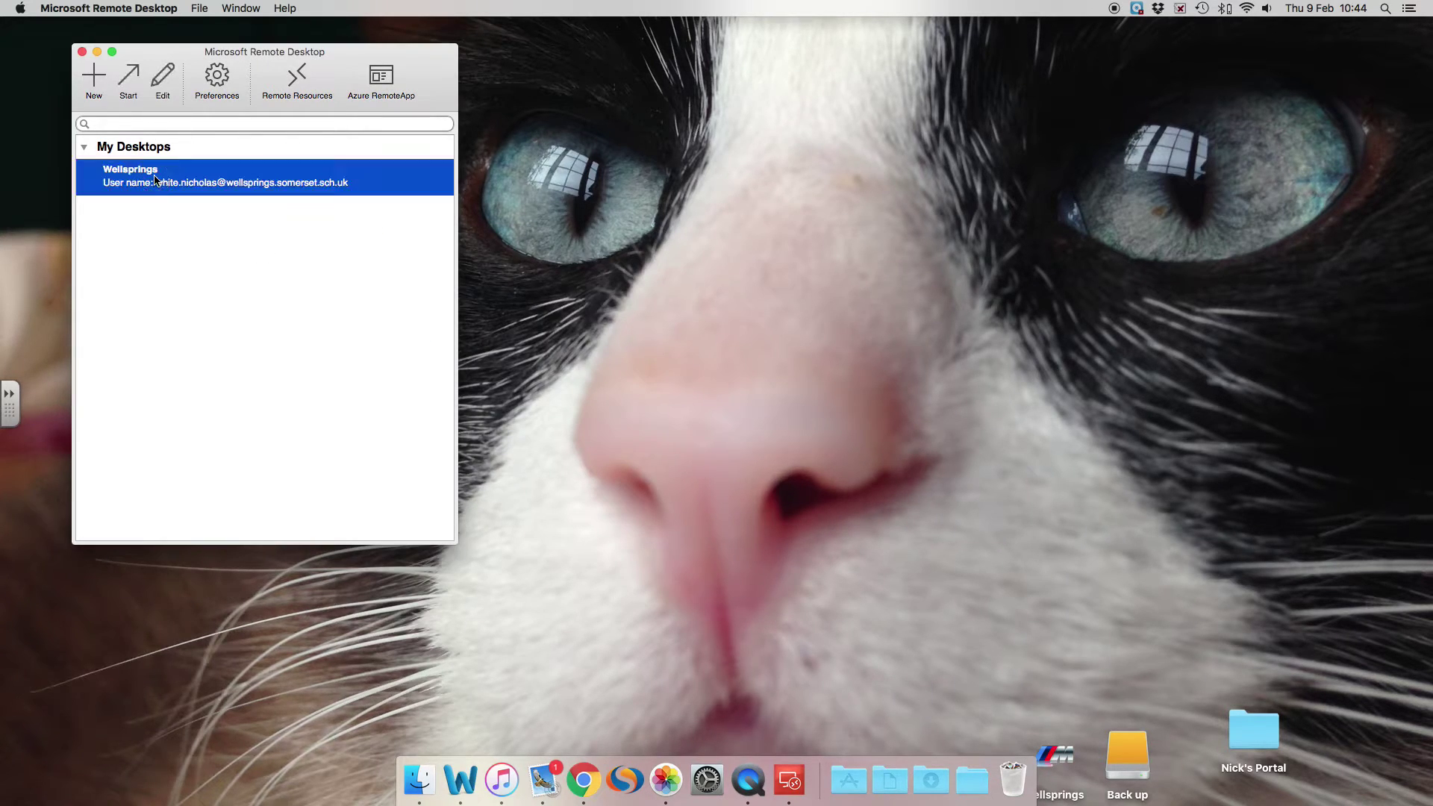
pyautogui.click(135, 79)
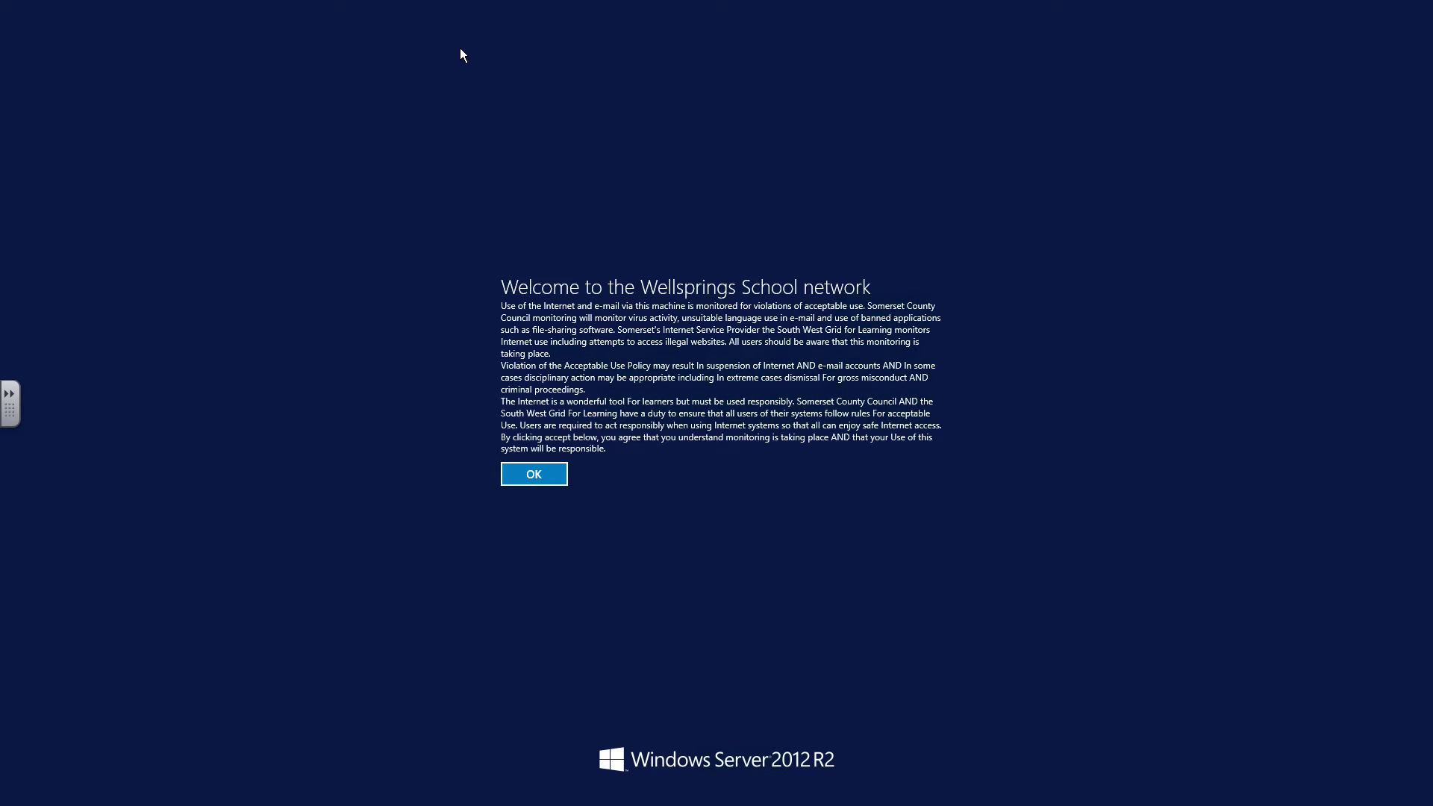
pyautogui.press('Return')
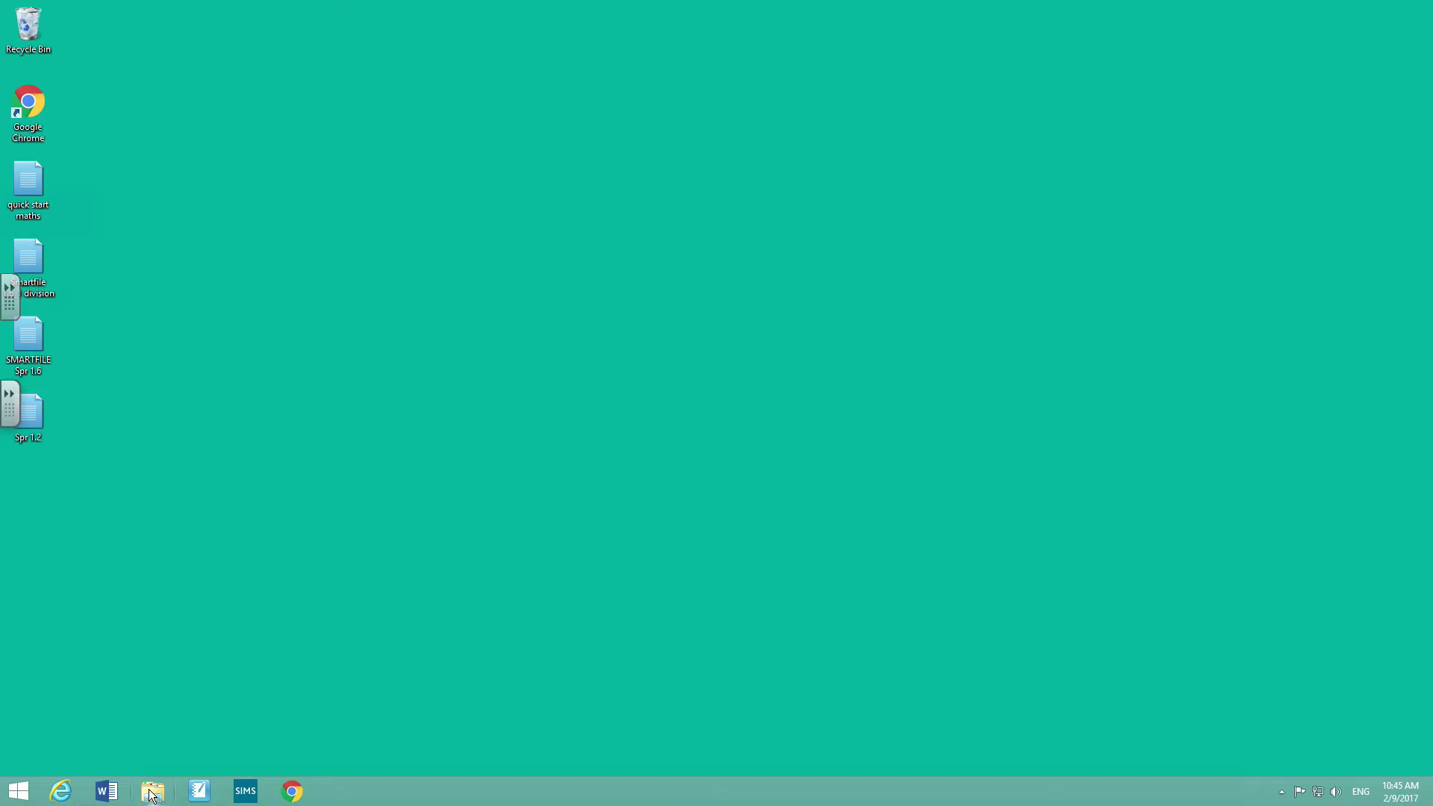
# Open IMG_3052 from the redirected Nick's Portal drive in remote File Explorer
pyautogui.click(152, 793)
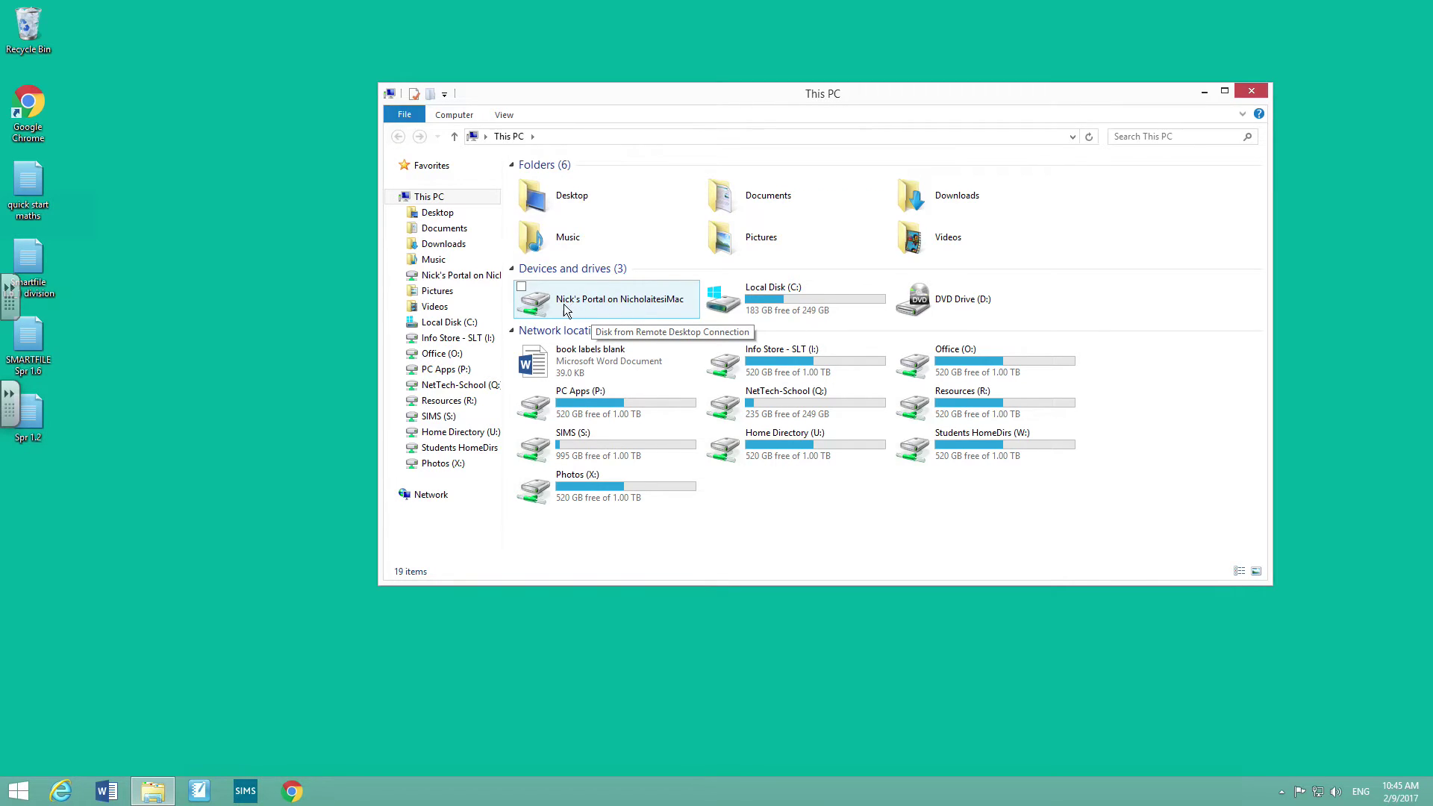
pyautogui.doubleClick(602, 305)
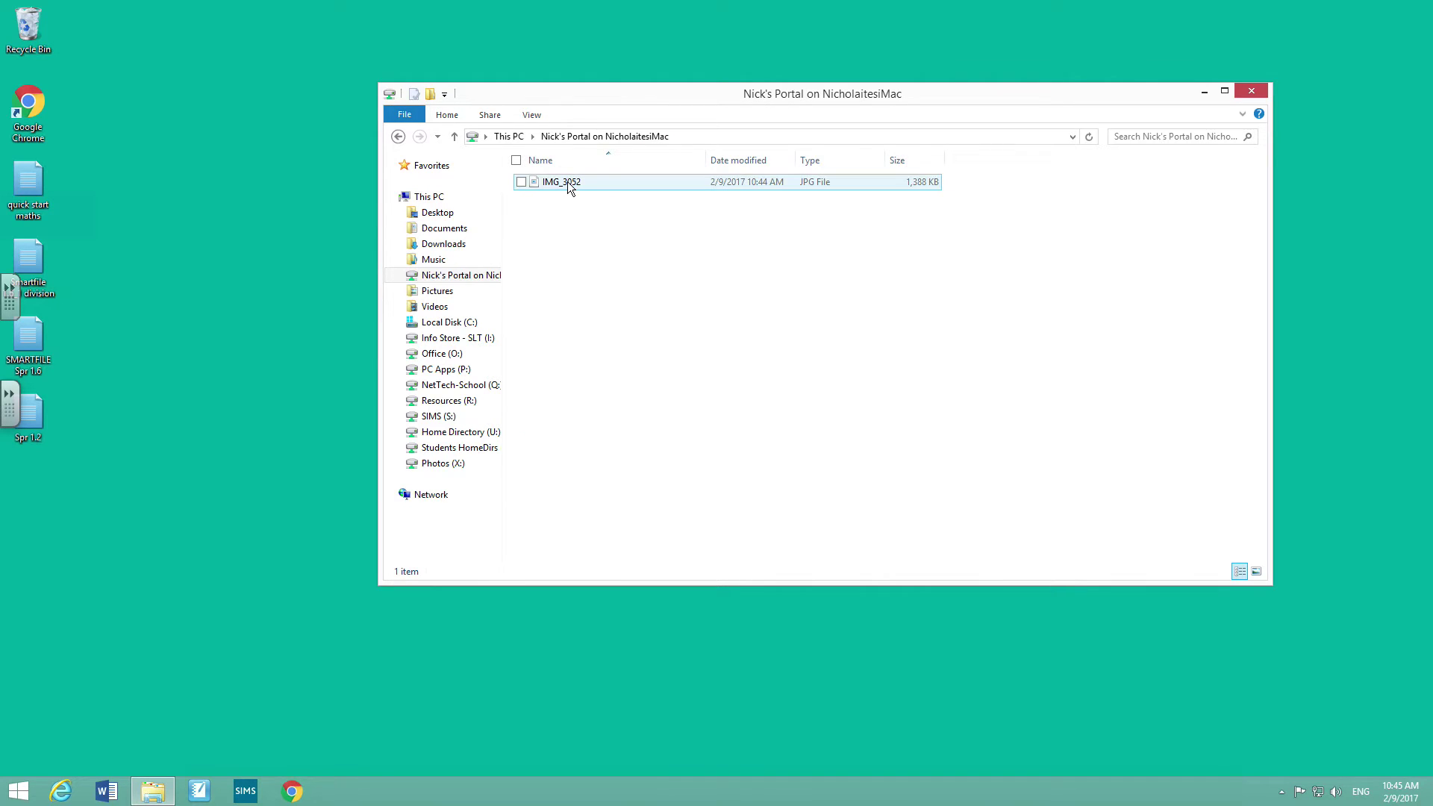
pyautogui.click(568, 182)
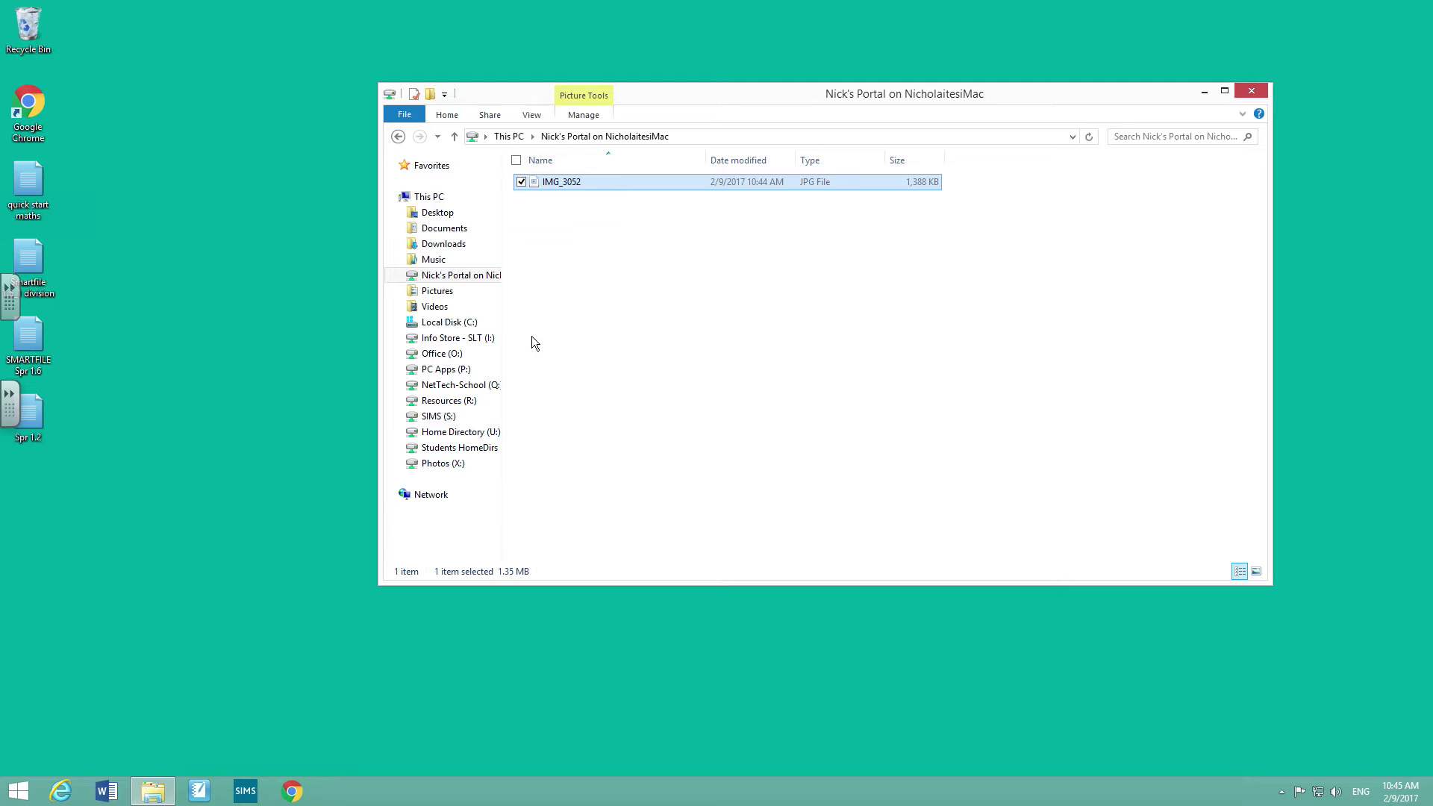
pyautogui.press('Return')
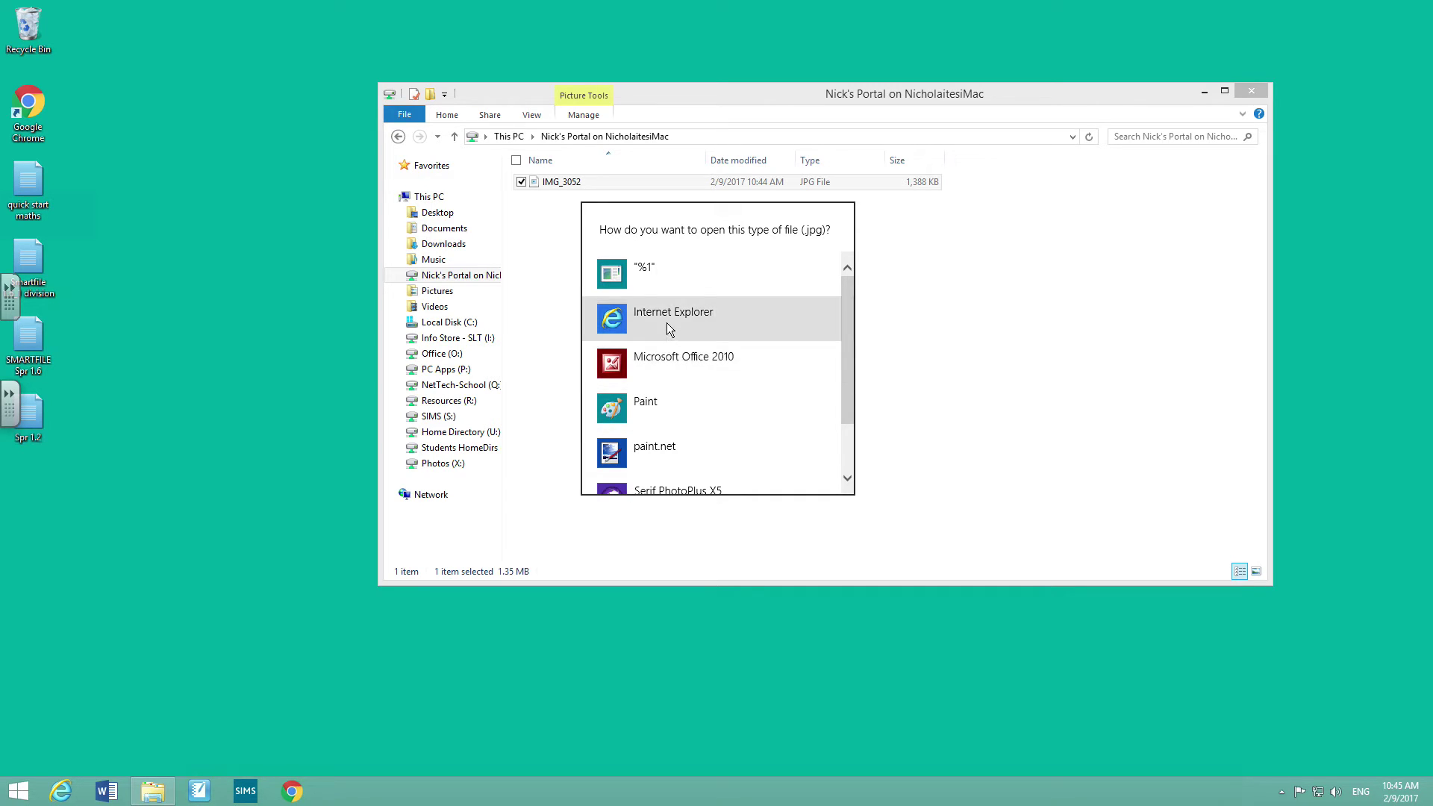
# View IMG_3052 with Microsoft Office 2010 Picture Manager, then close the viewer
pyautogui.scroll(-2, 664, 357)
pyautogui.scroll(2, 664, 357)
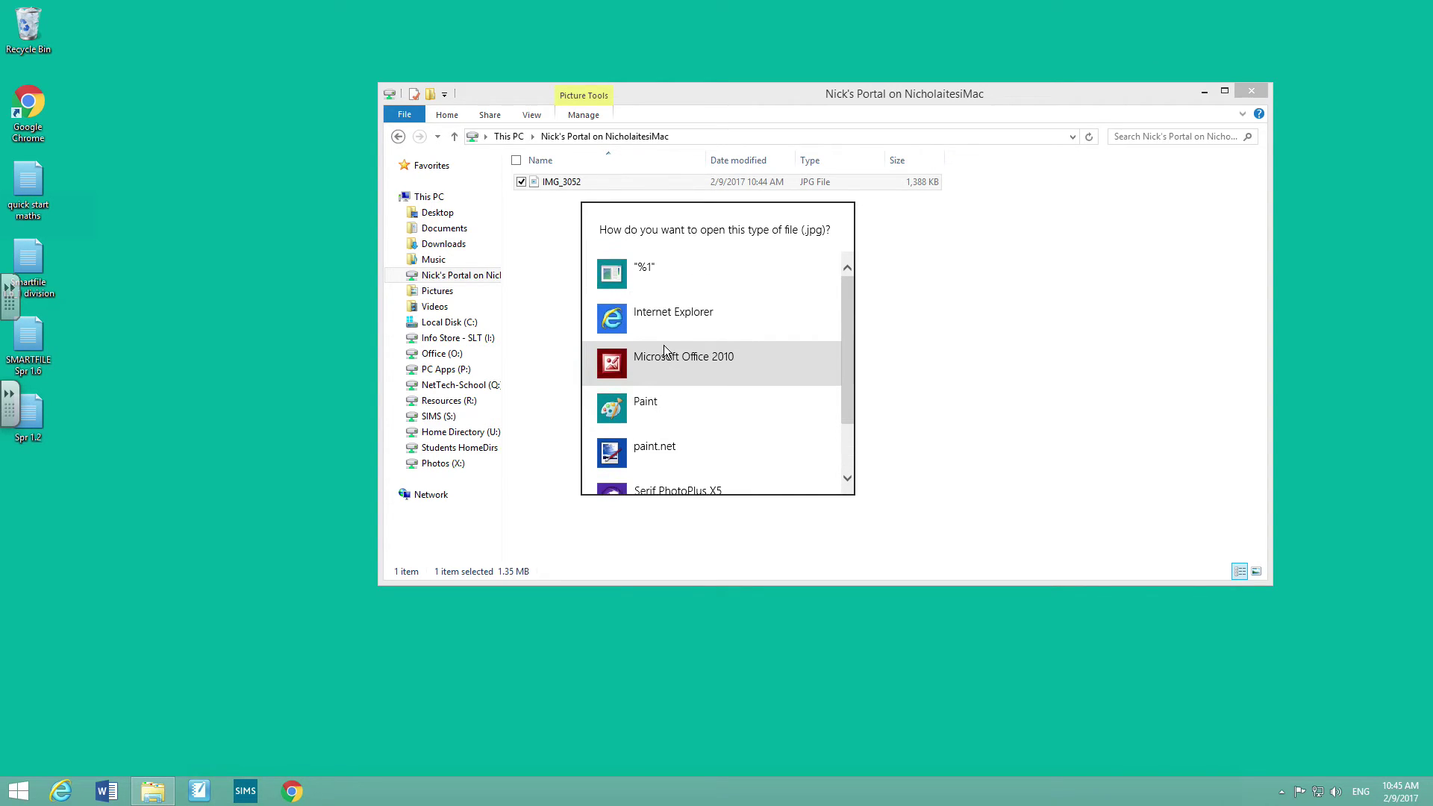
pyautogui.click(666, 356)
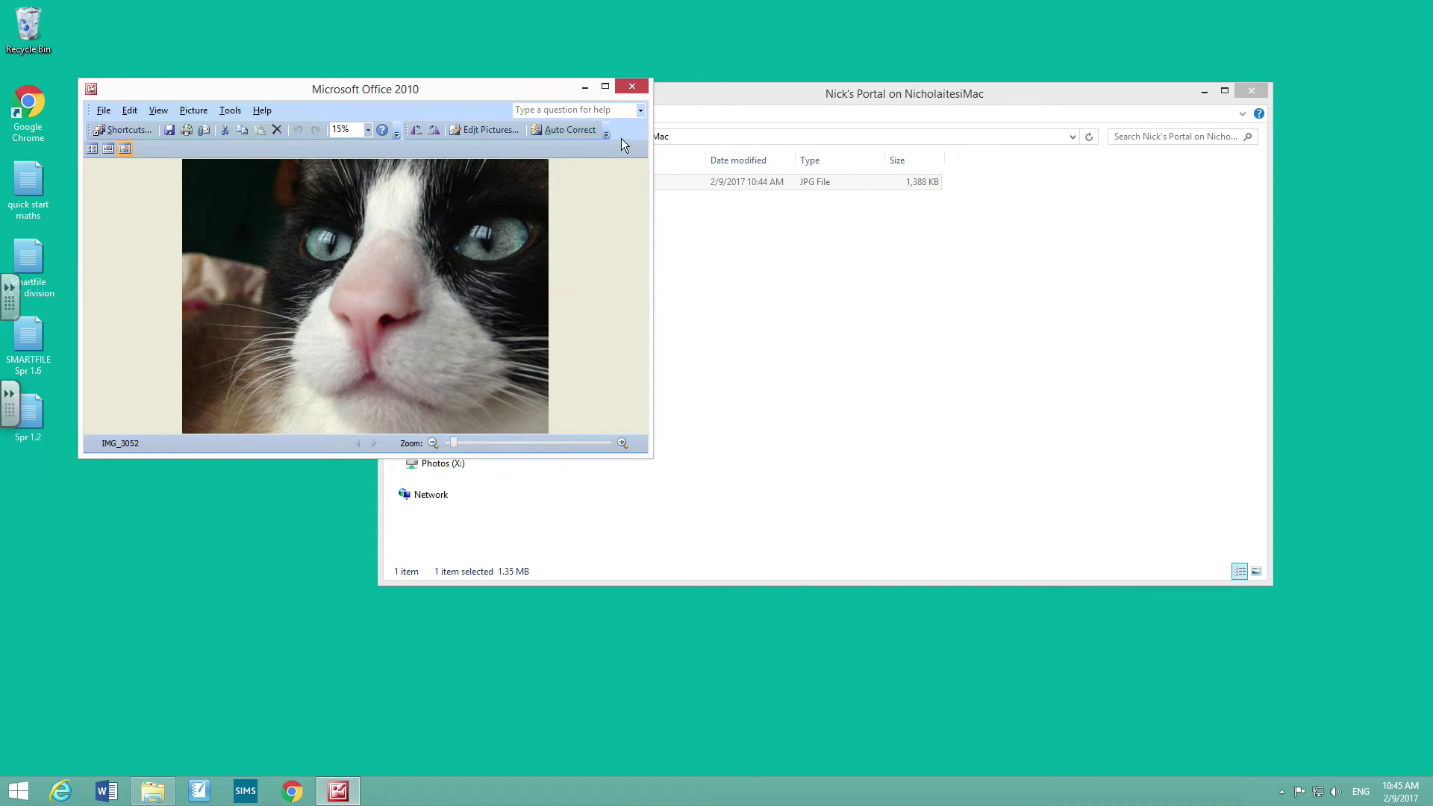
pyautogui.click(631, 90)
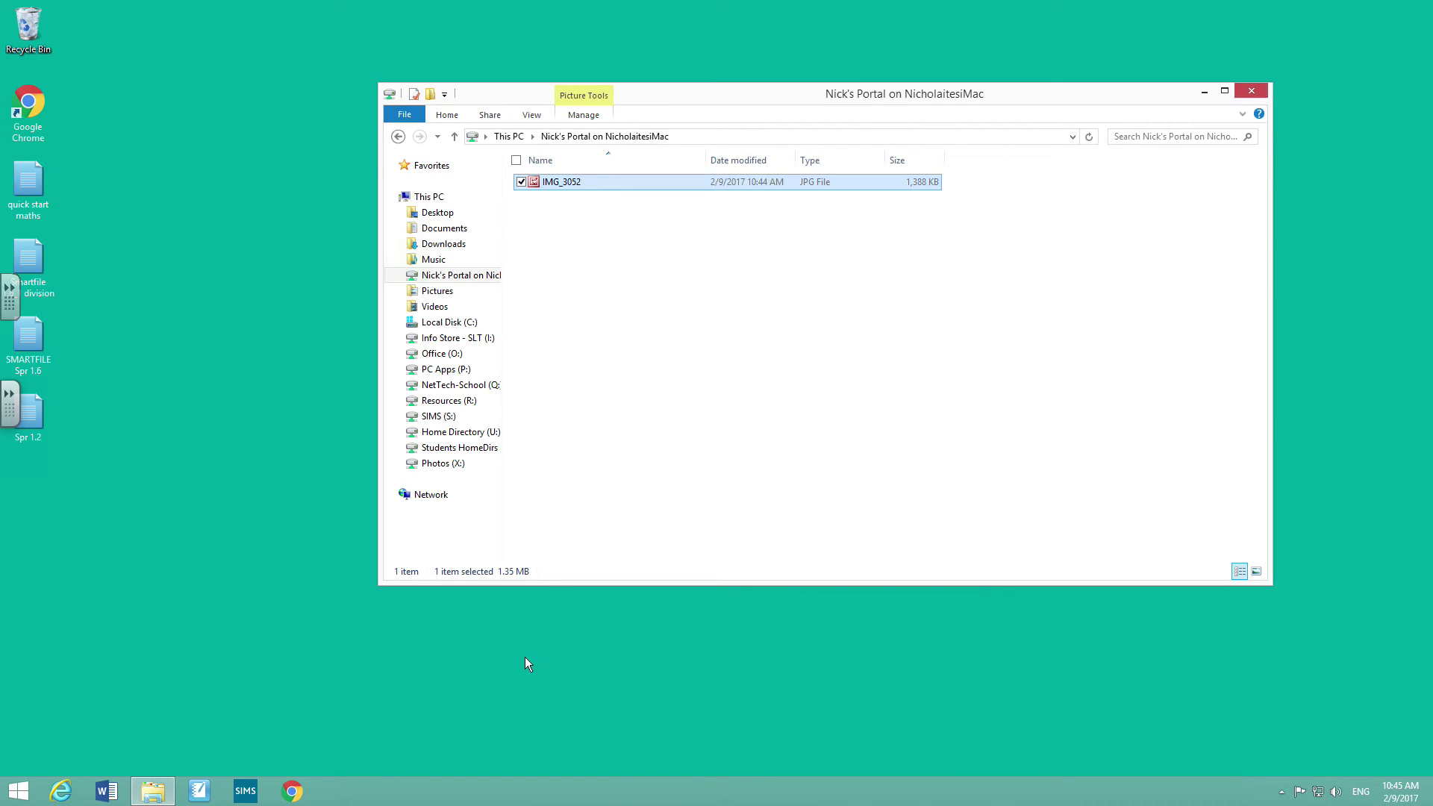
# Quit Remote Desktop, confirm IMG_3052.jpg in the Mac's Nick's Portal folder, and close it
pyautogui.moveTo(247, 7)
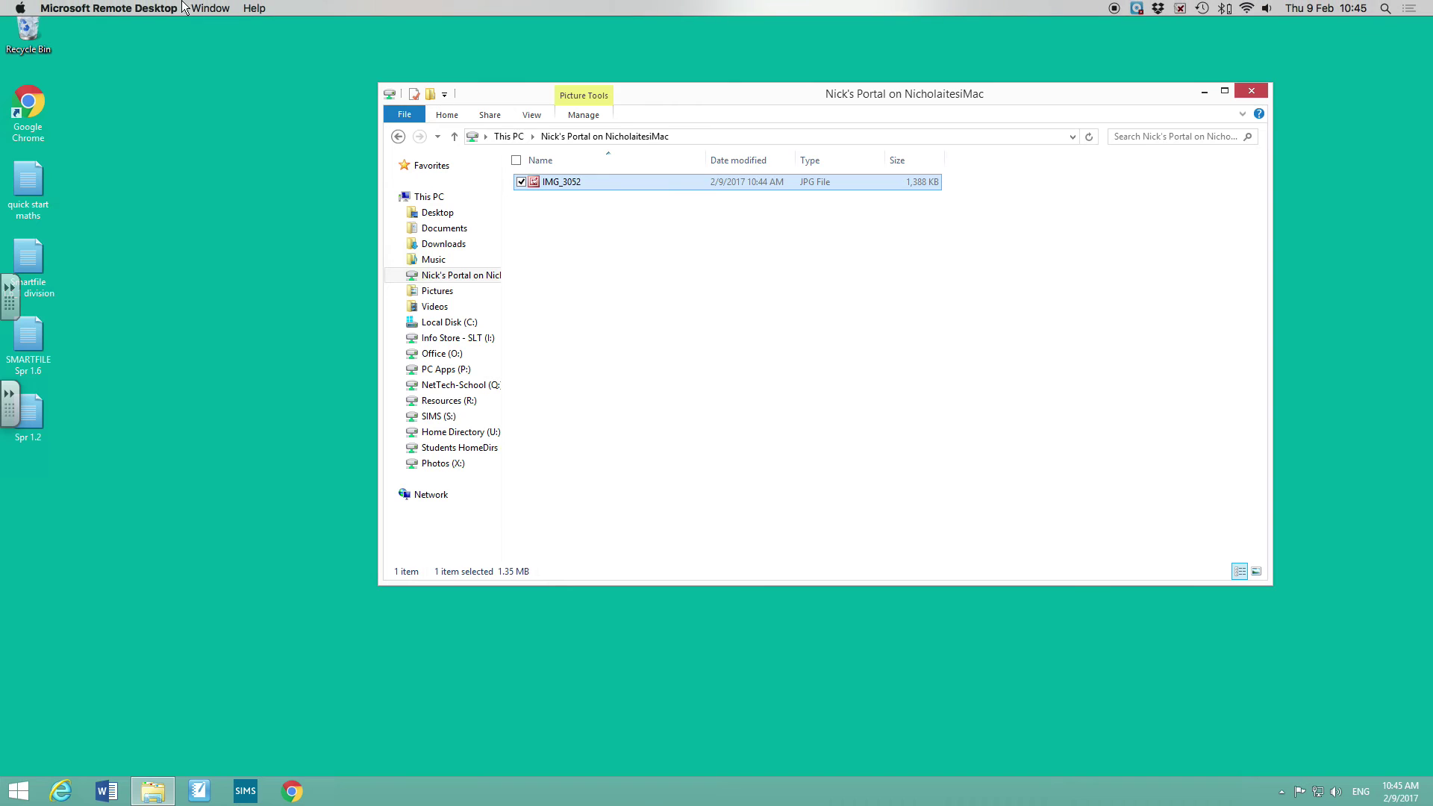
pyautogui.click(134, 9)
pyautogui.click(137, 147)
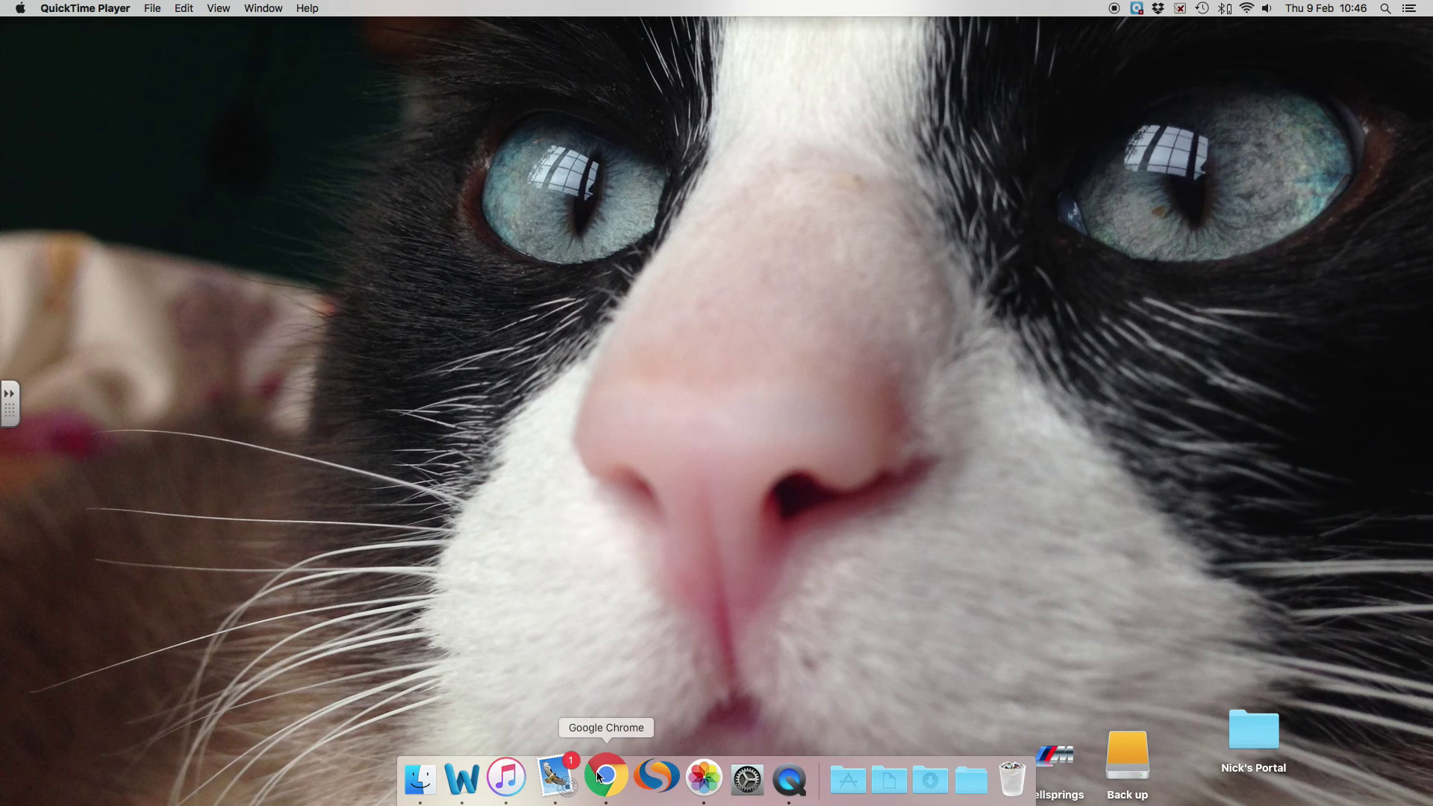
pyautogui.doubleClick(1254, 731)
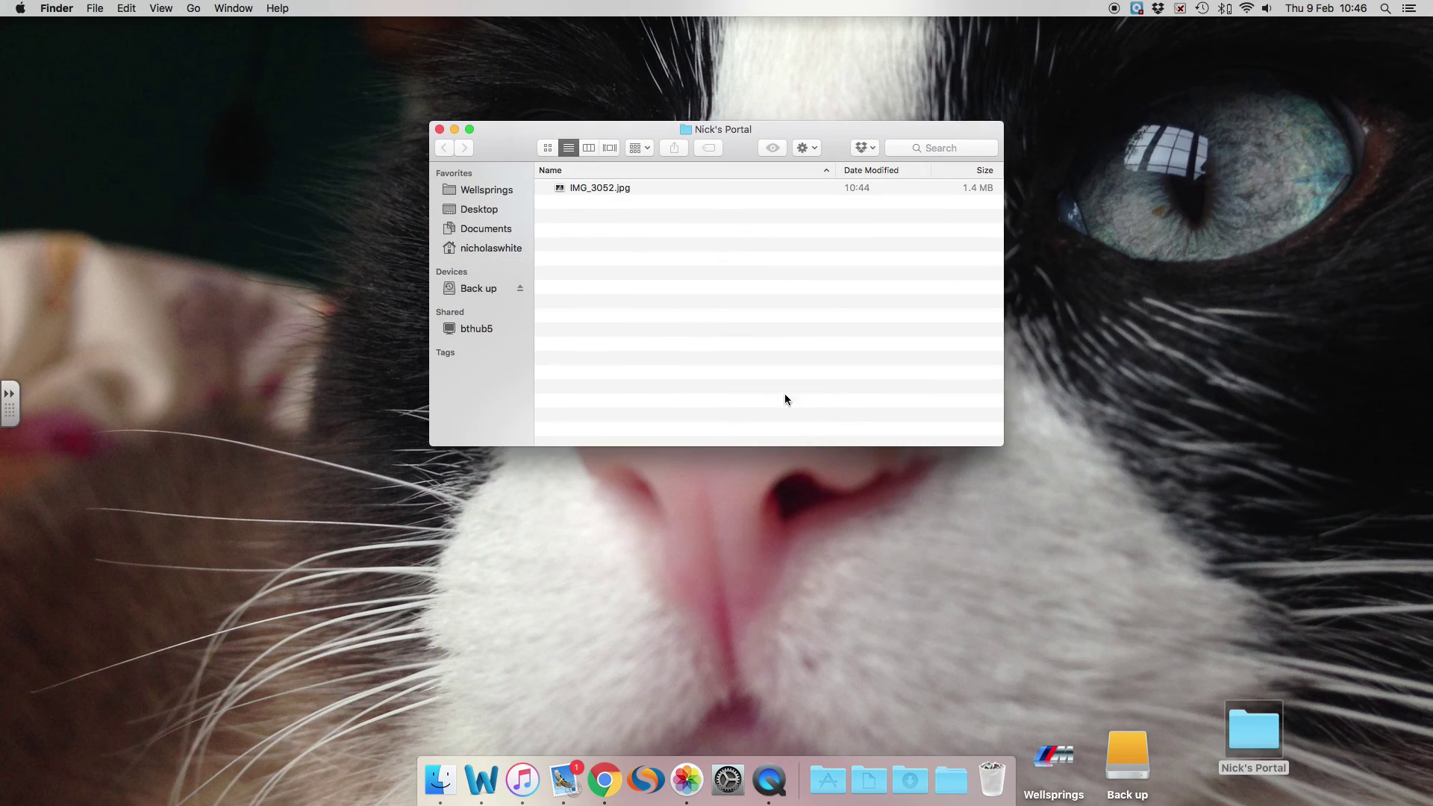
pyautogui.click(440, 130)
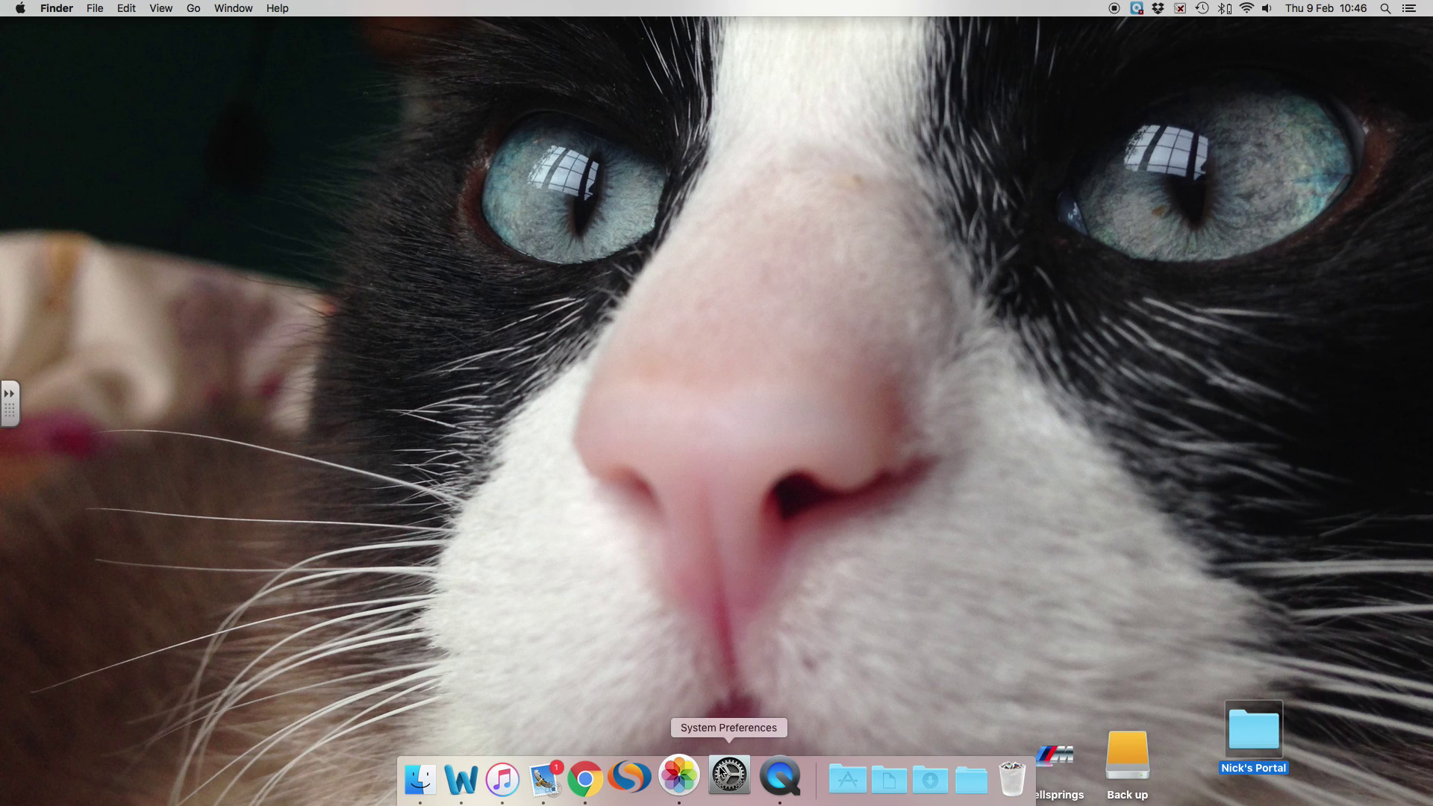